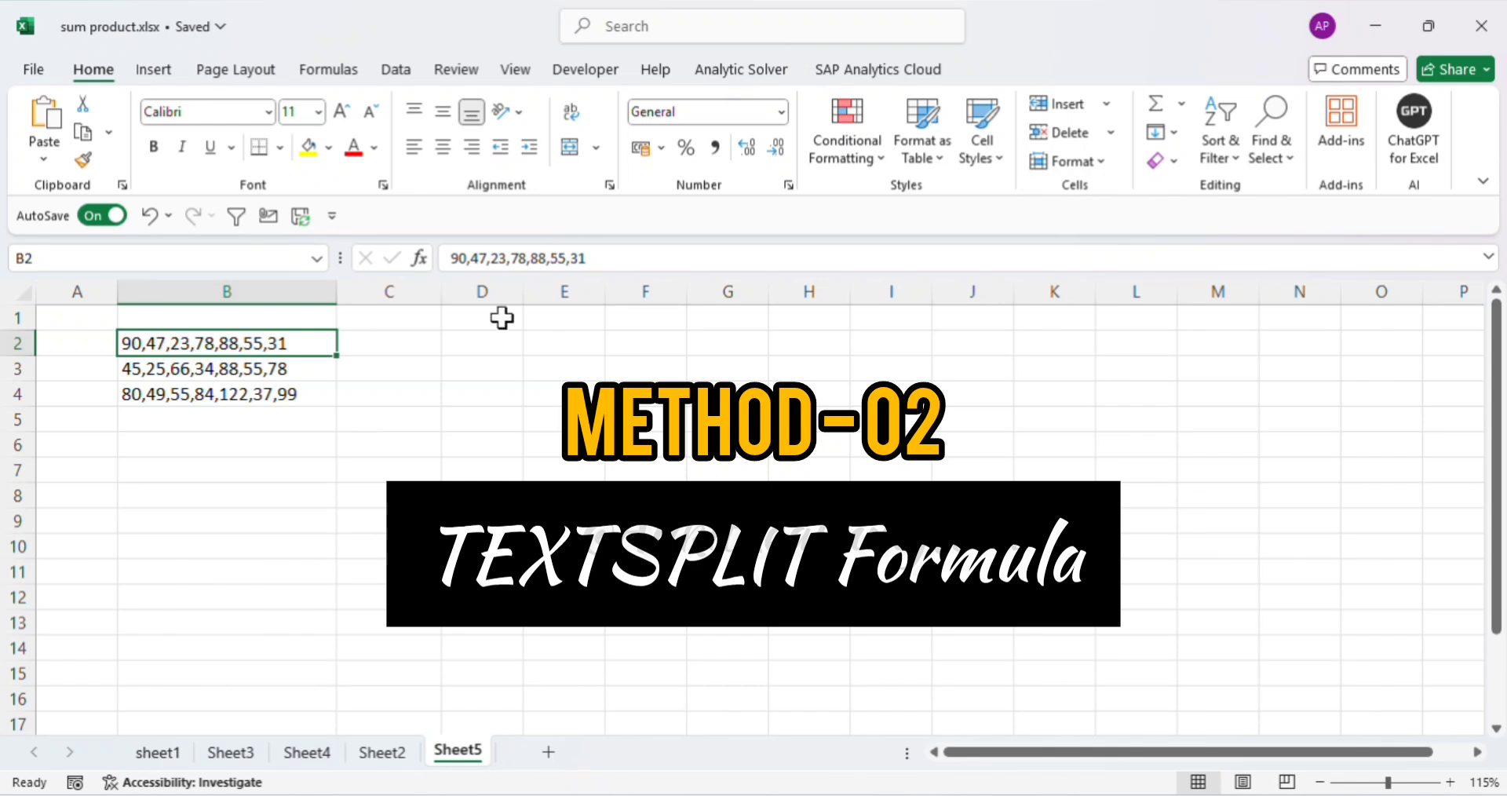
left_click(793, 31)
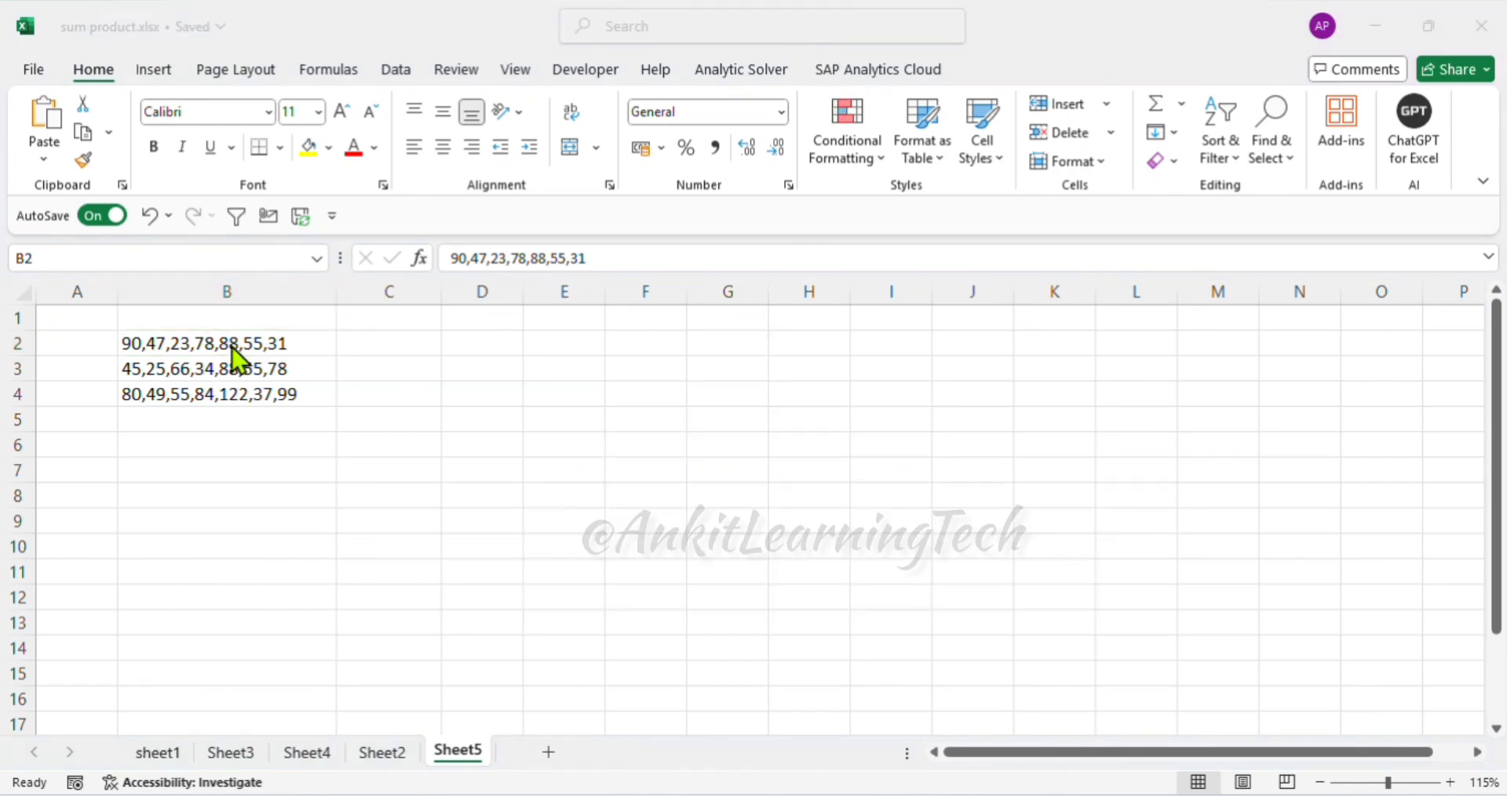
left_click(259, 342)
left_click_drag(293, 342, 286, 367)
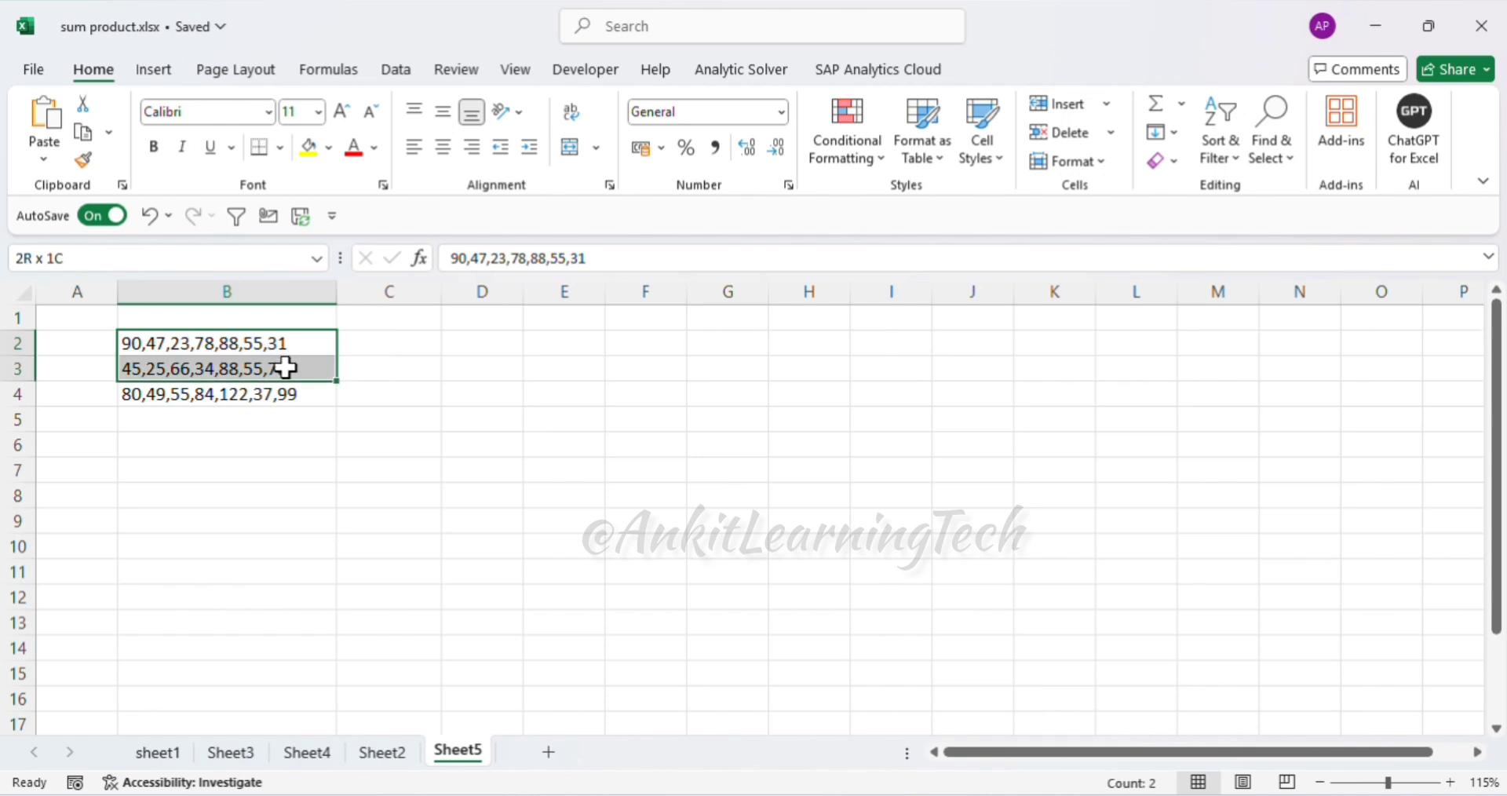
left_click(276, 392)
left_click(286, 347)
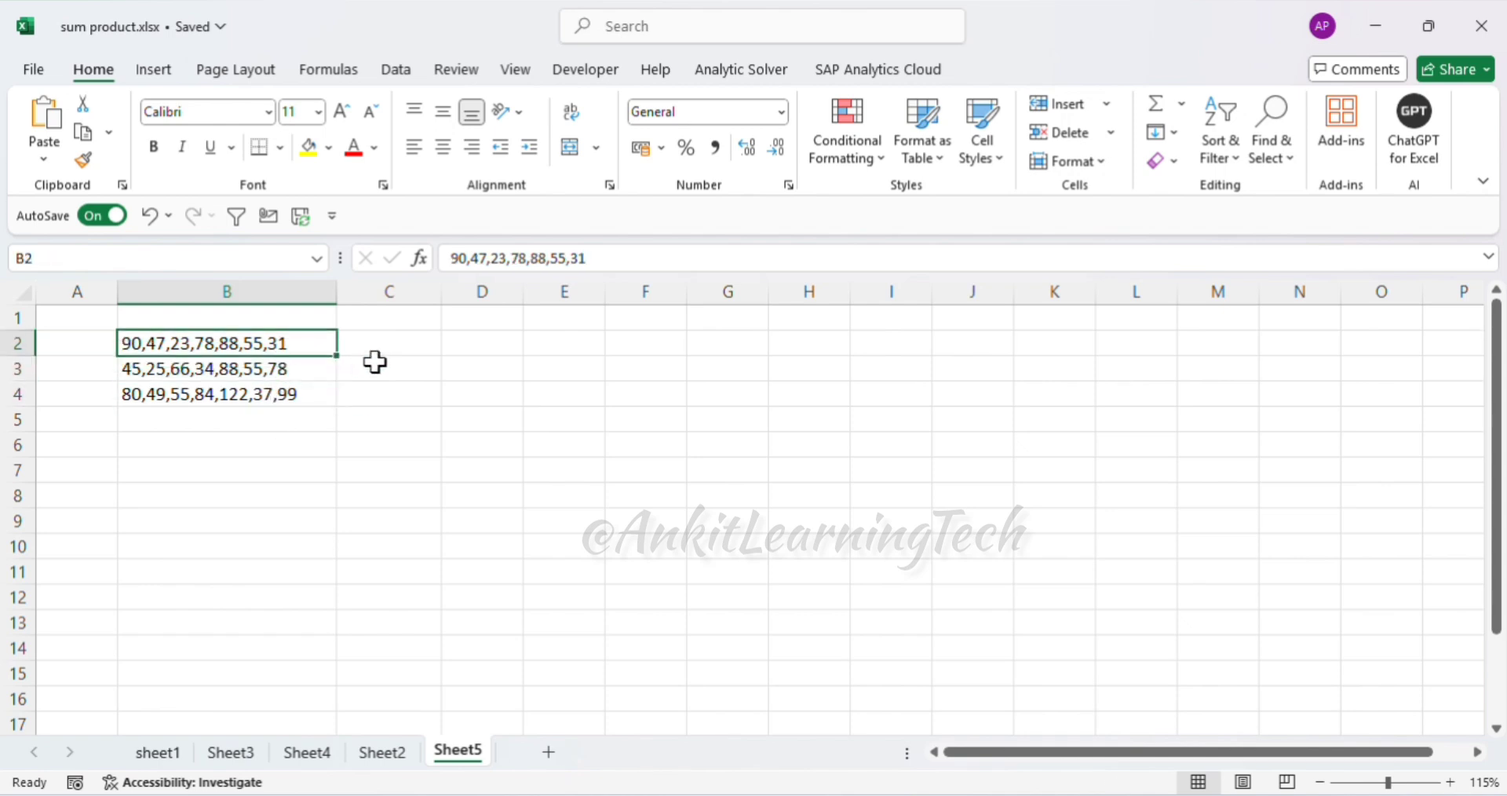
left_click(399, 345)
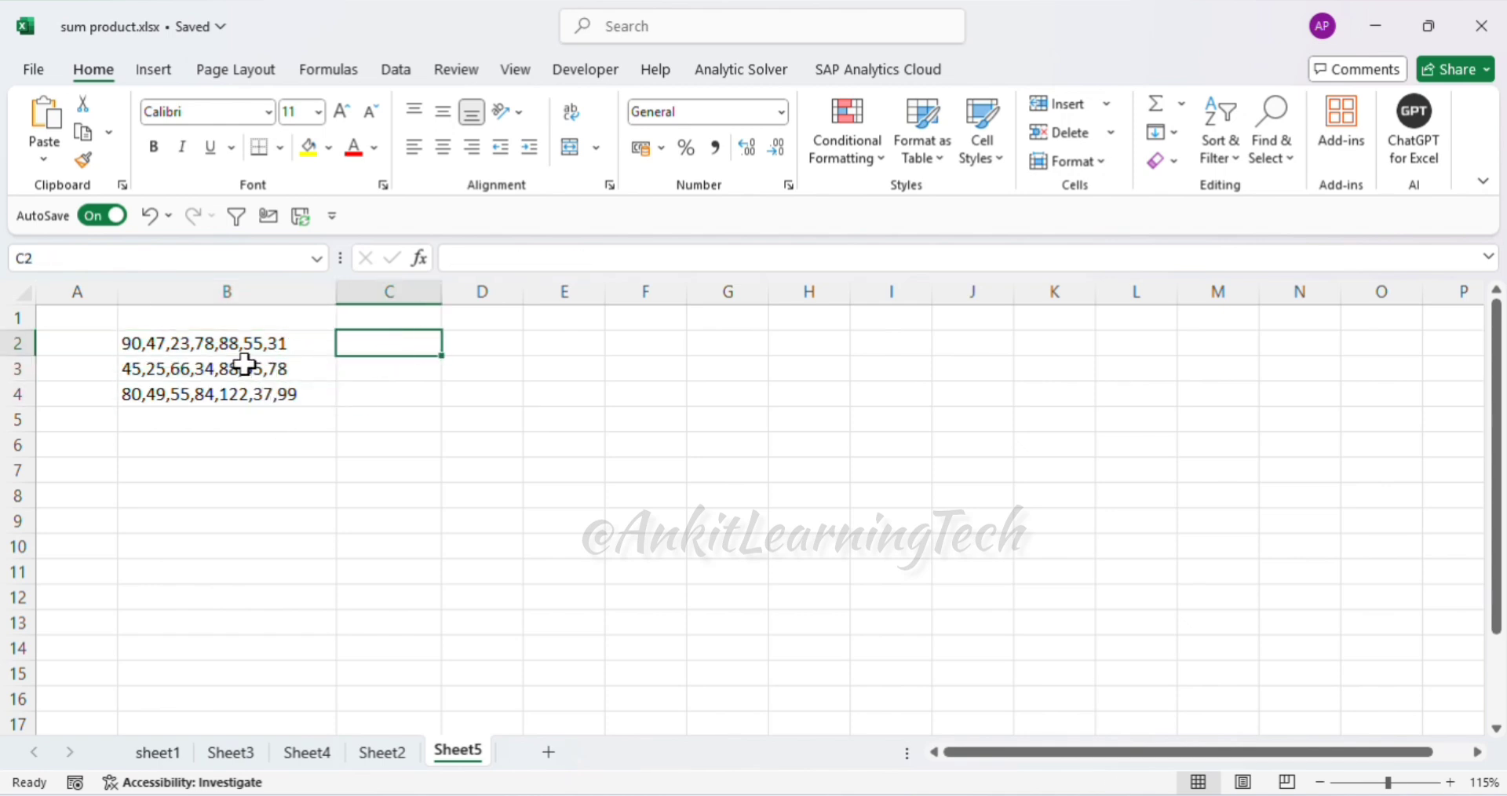
type("=")
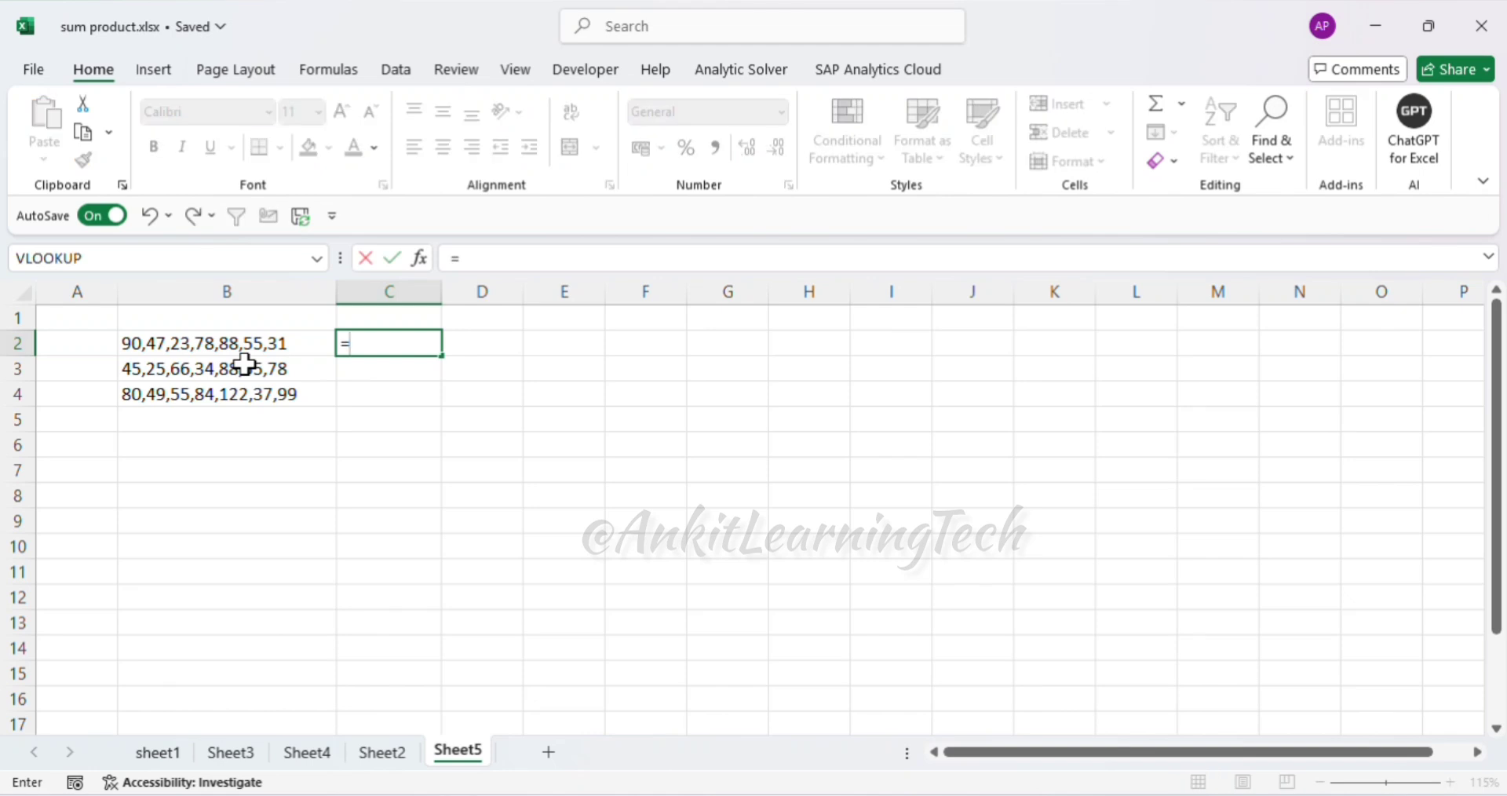
type("90+47")
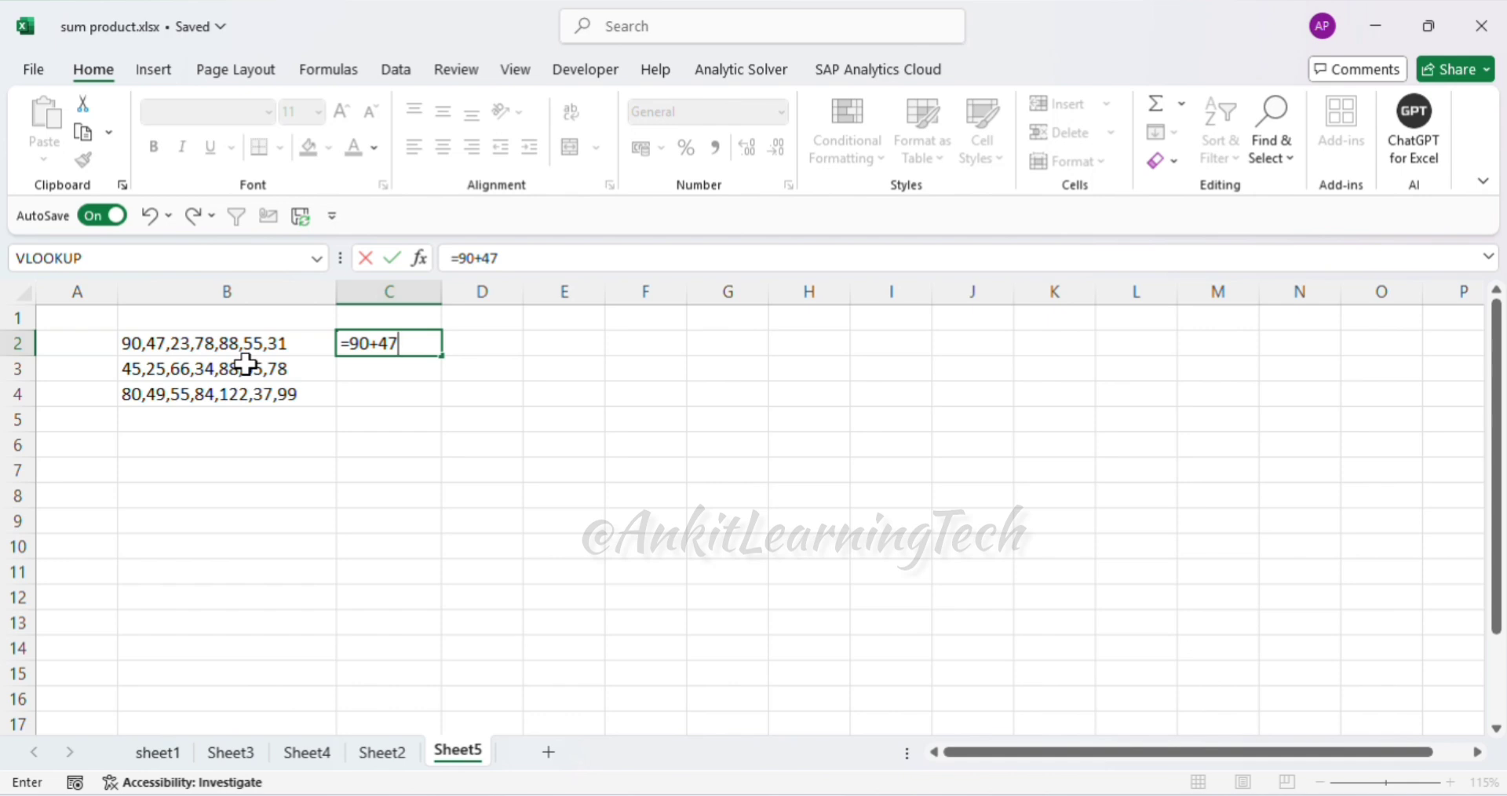
key("Escape")
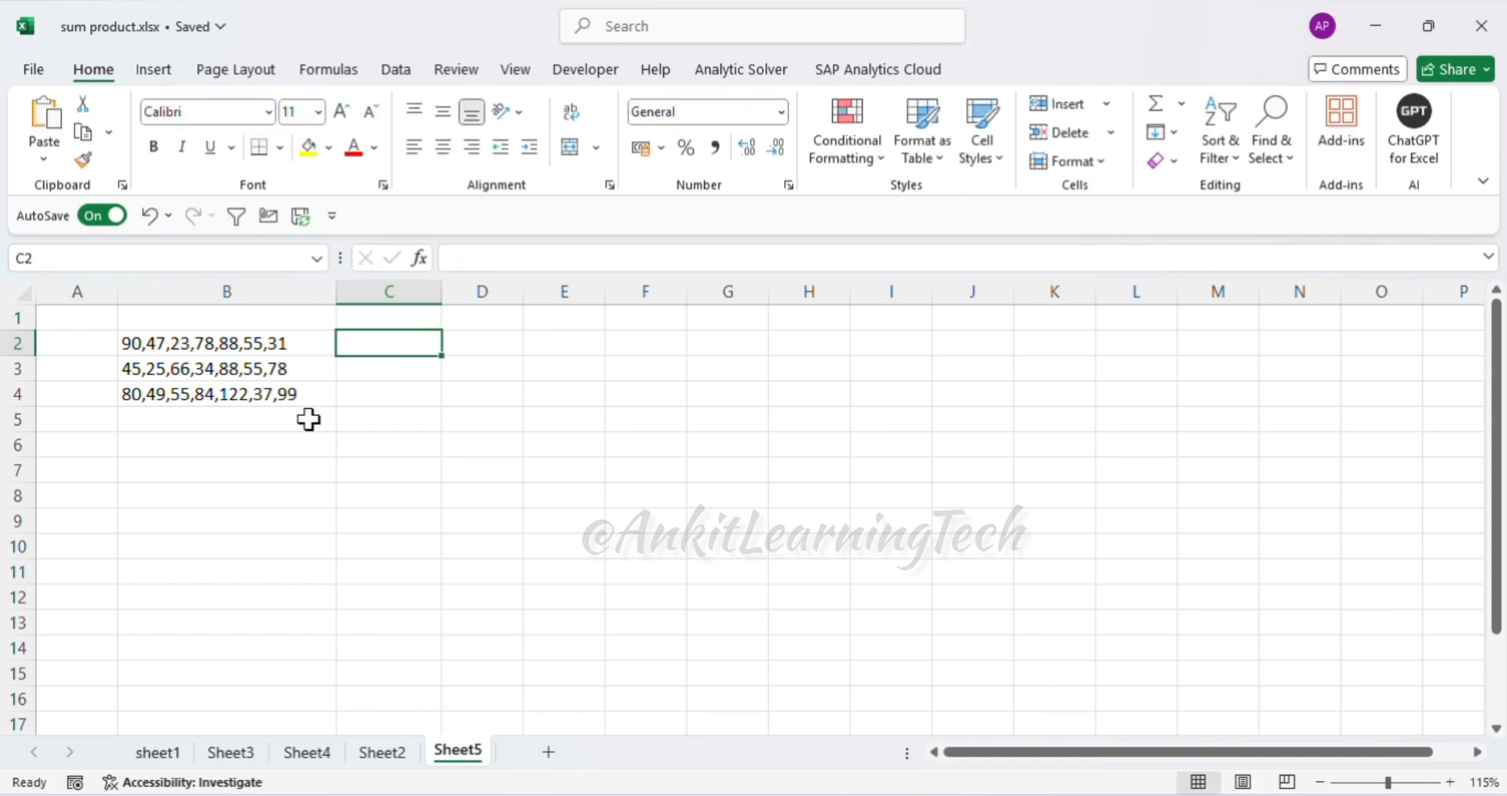
Examine the comma-separated number strings in cells B2:B4 and the empty cell C2 beside them.
left_click(286, 346)
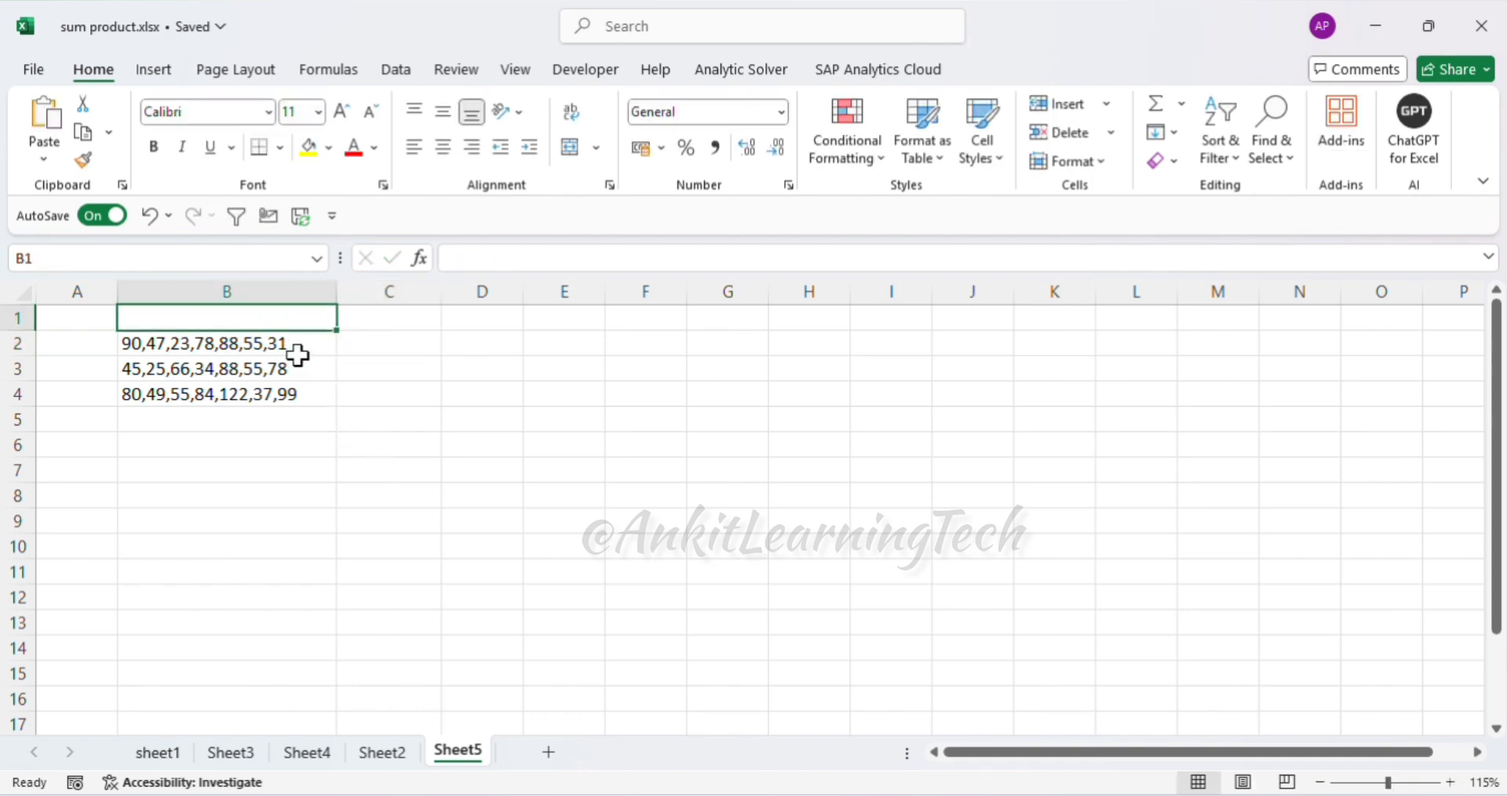
left_click_drag(295, 357, 292, 386)
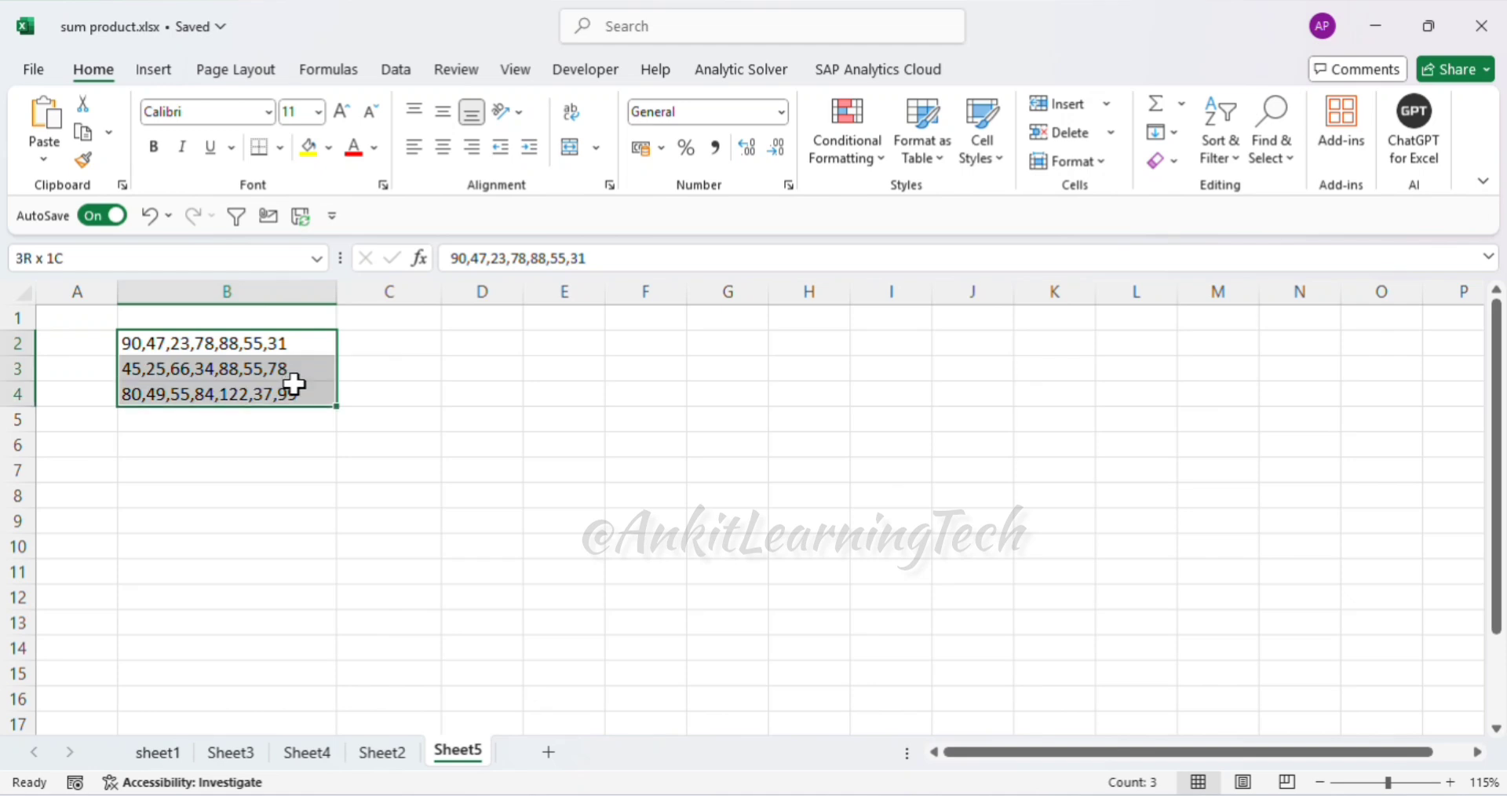
left_click(316, 339)
left_click(404, 353)
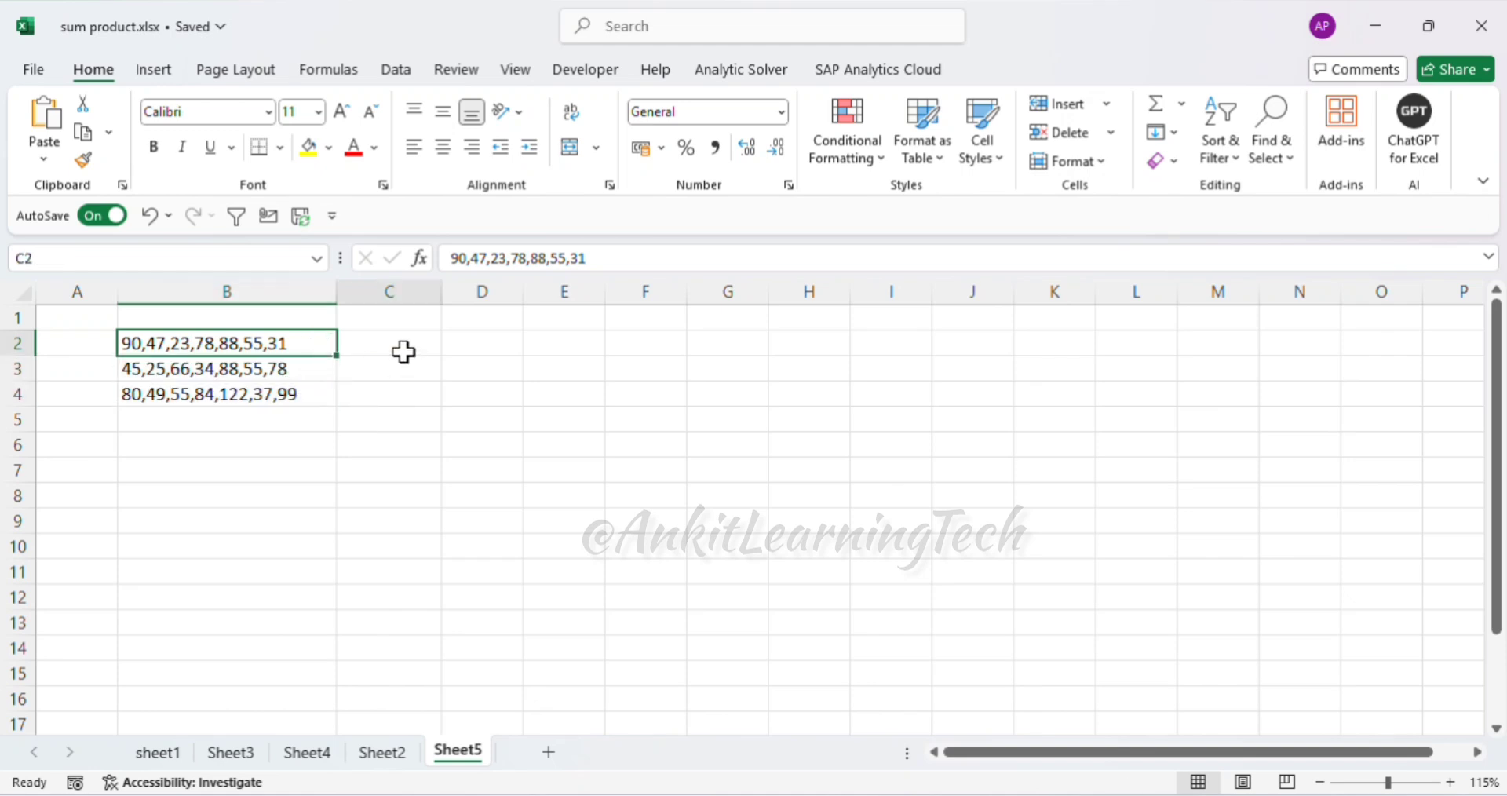
left_click(289, 343)
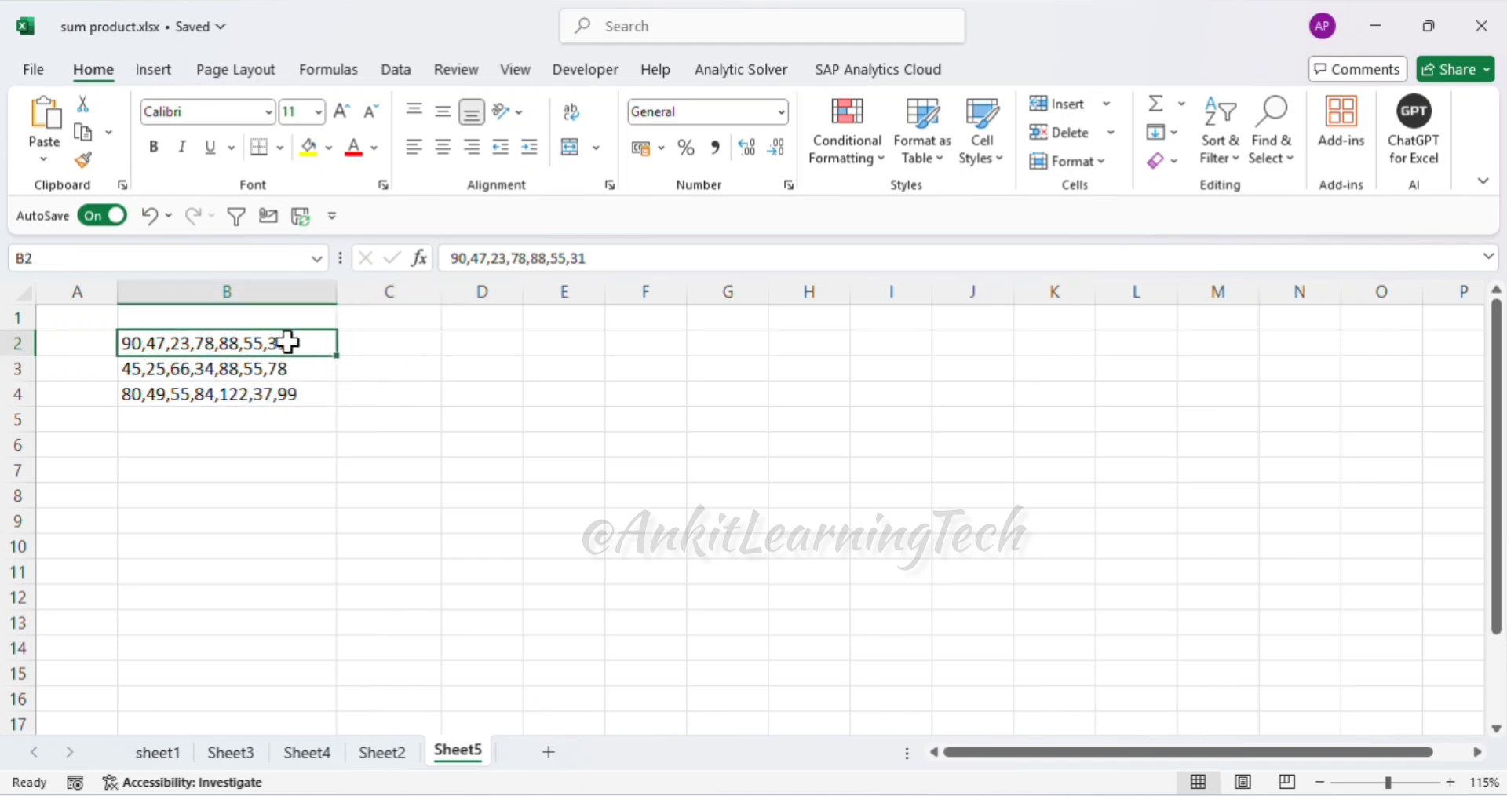
left_click(407, 344)
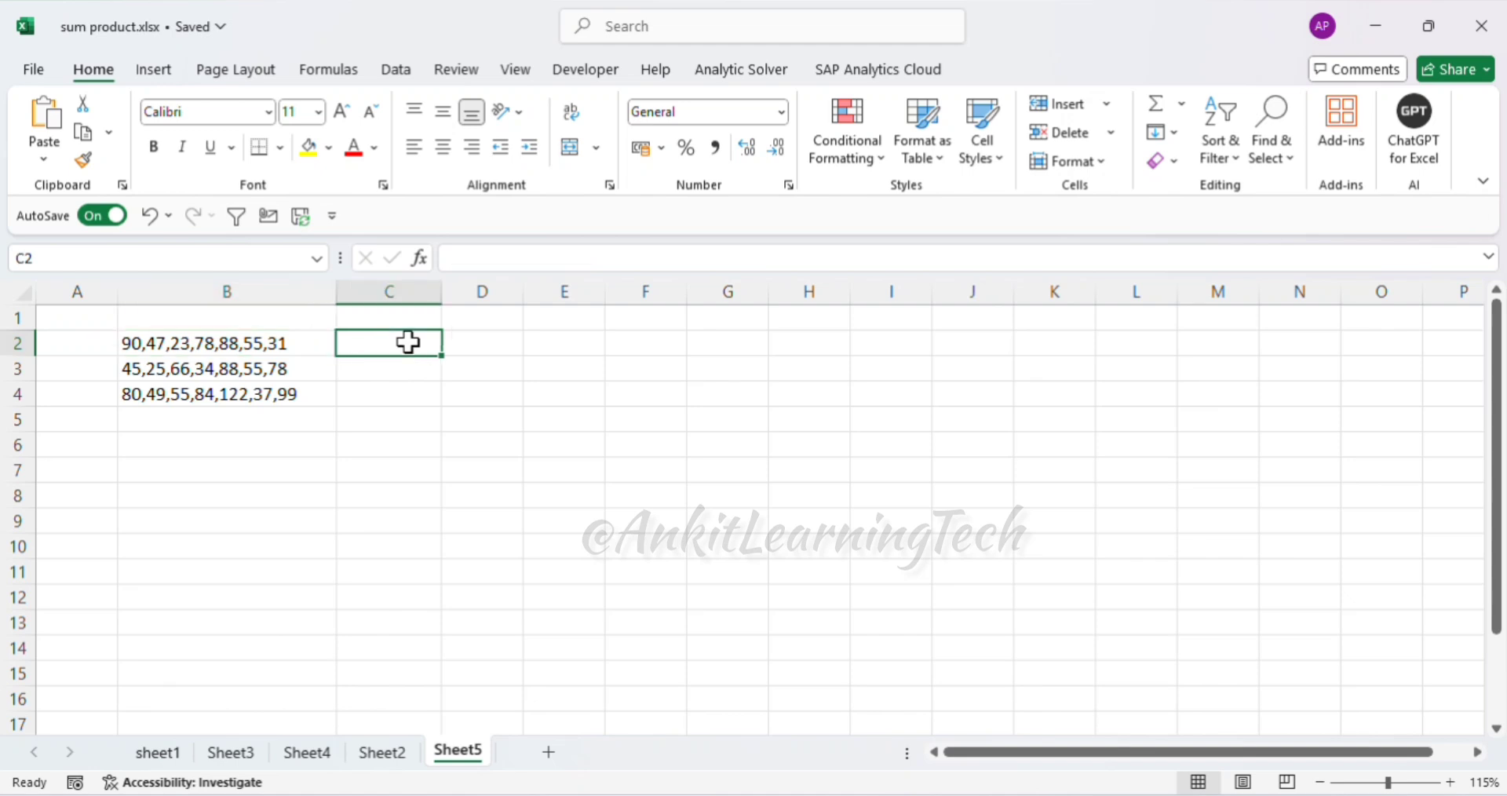
left_click(228, 343)
left_click(252, 391)
left_click(266, 346)
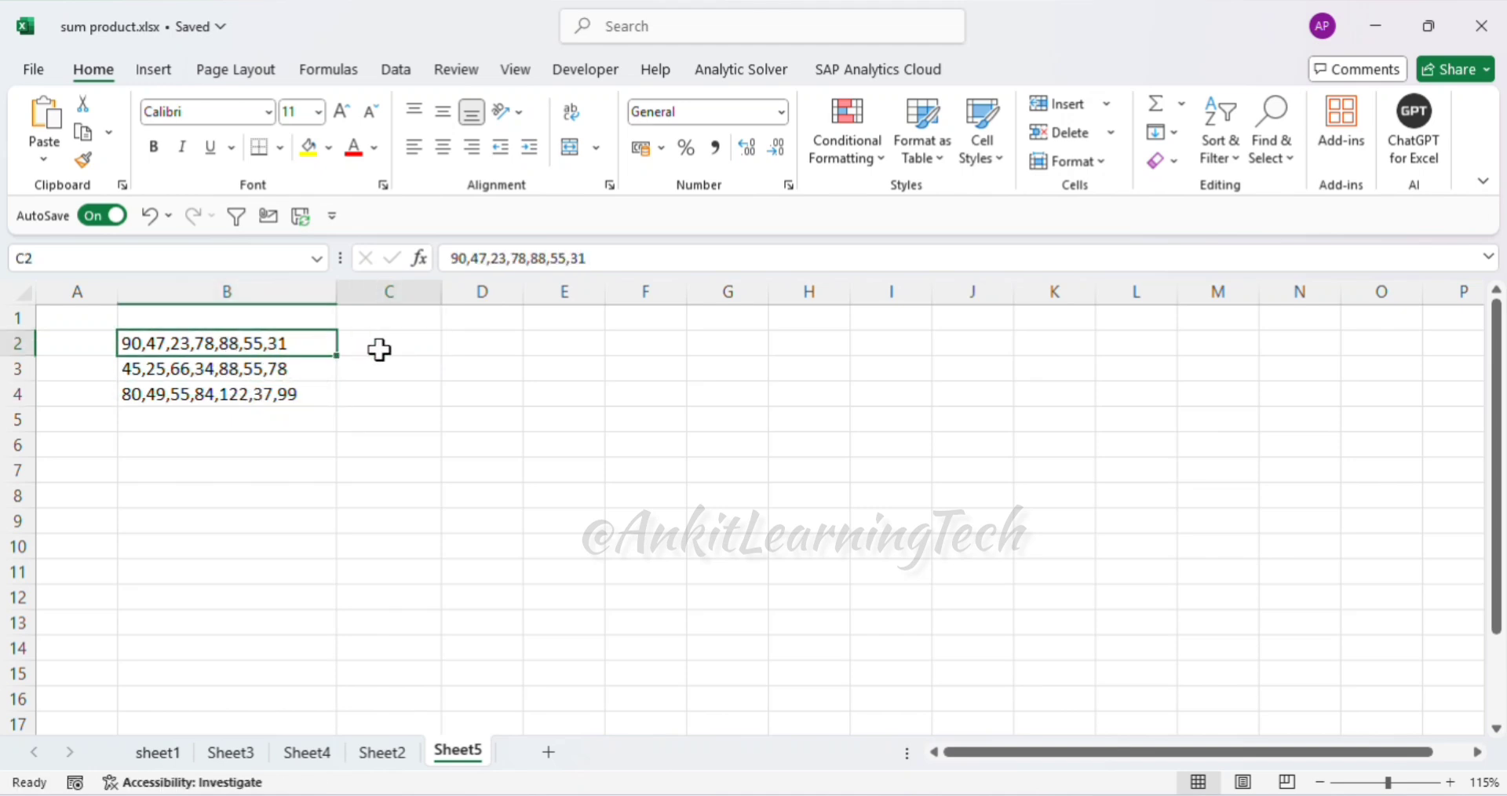
left_click(381, 350)
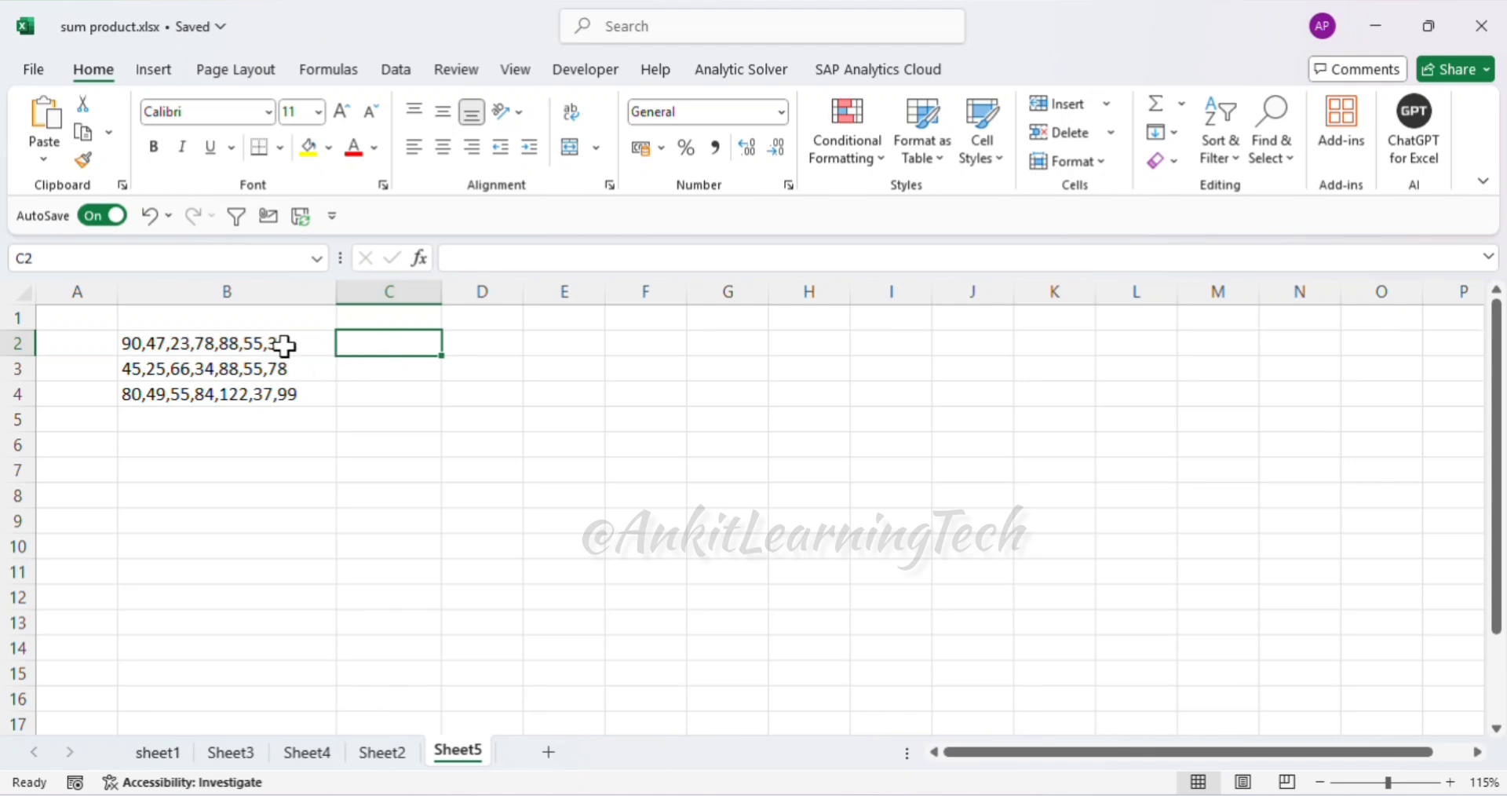
left_click(290, 344)
left_click(383, 344)
left_click(149, 344)
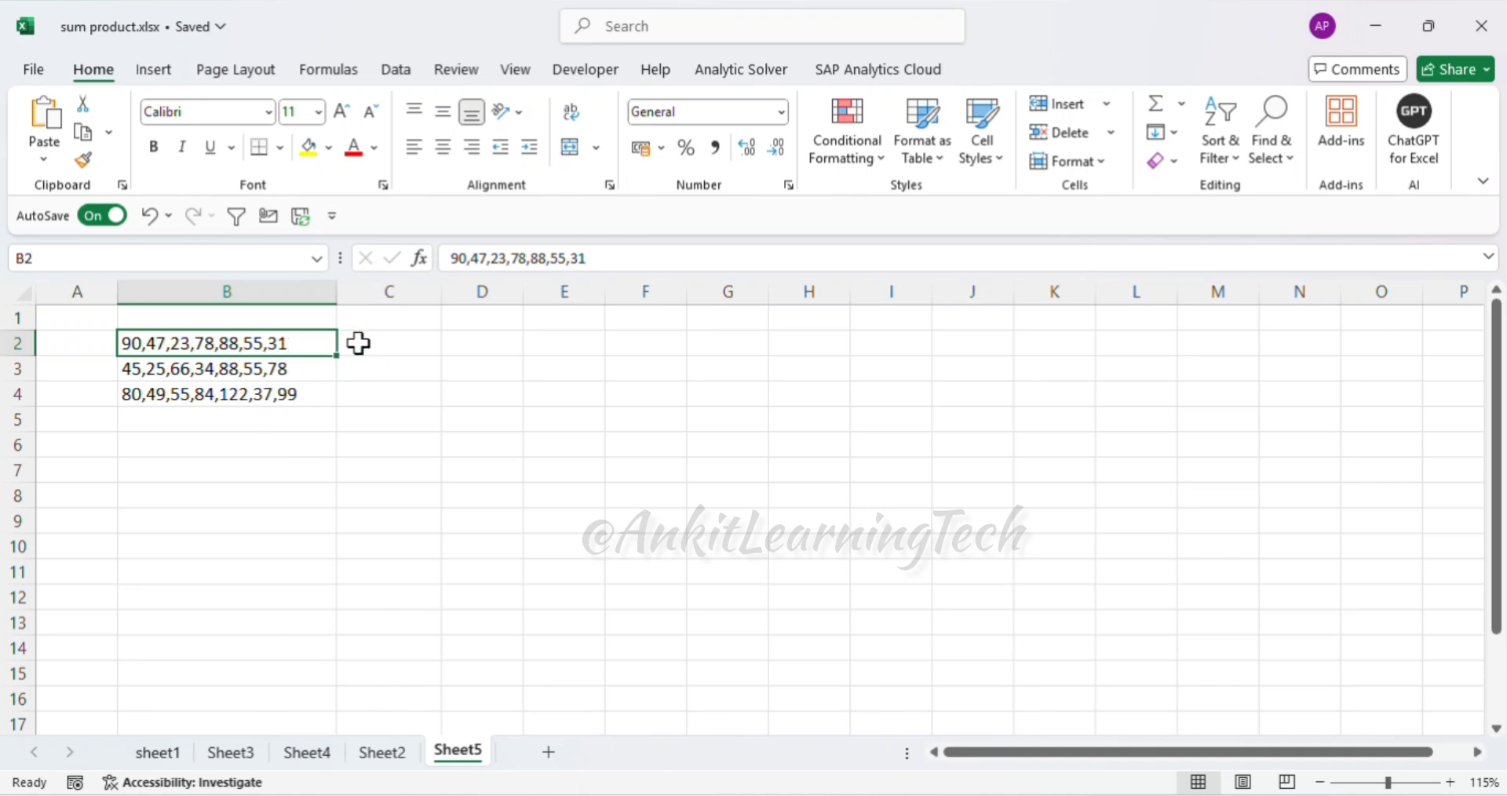
Split B2:B4 into separate columns with Text to Columns, using Delimited, Tab and Comma delimiters, General format and destination $B$2.
left_click(405, 72)
left_click_drag(297, 355, 305, 397)
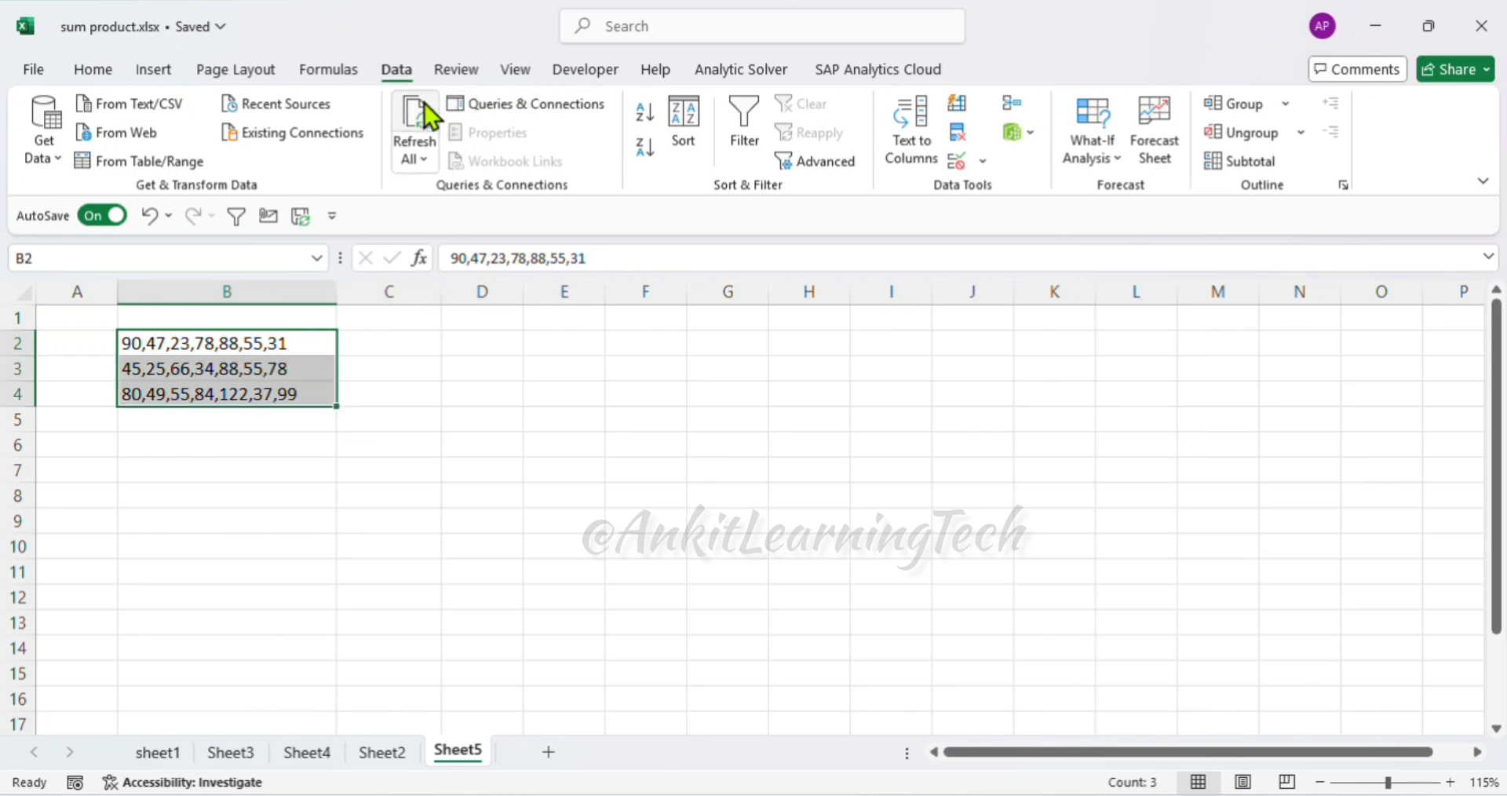
left_click(911, 126)
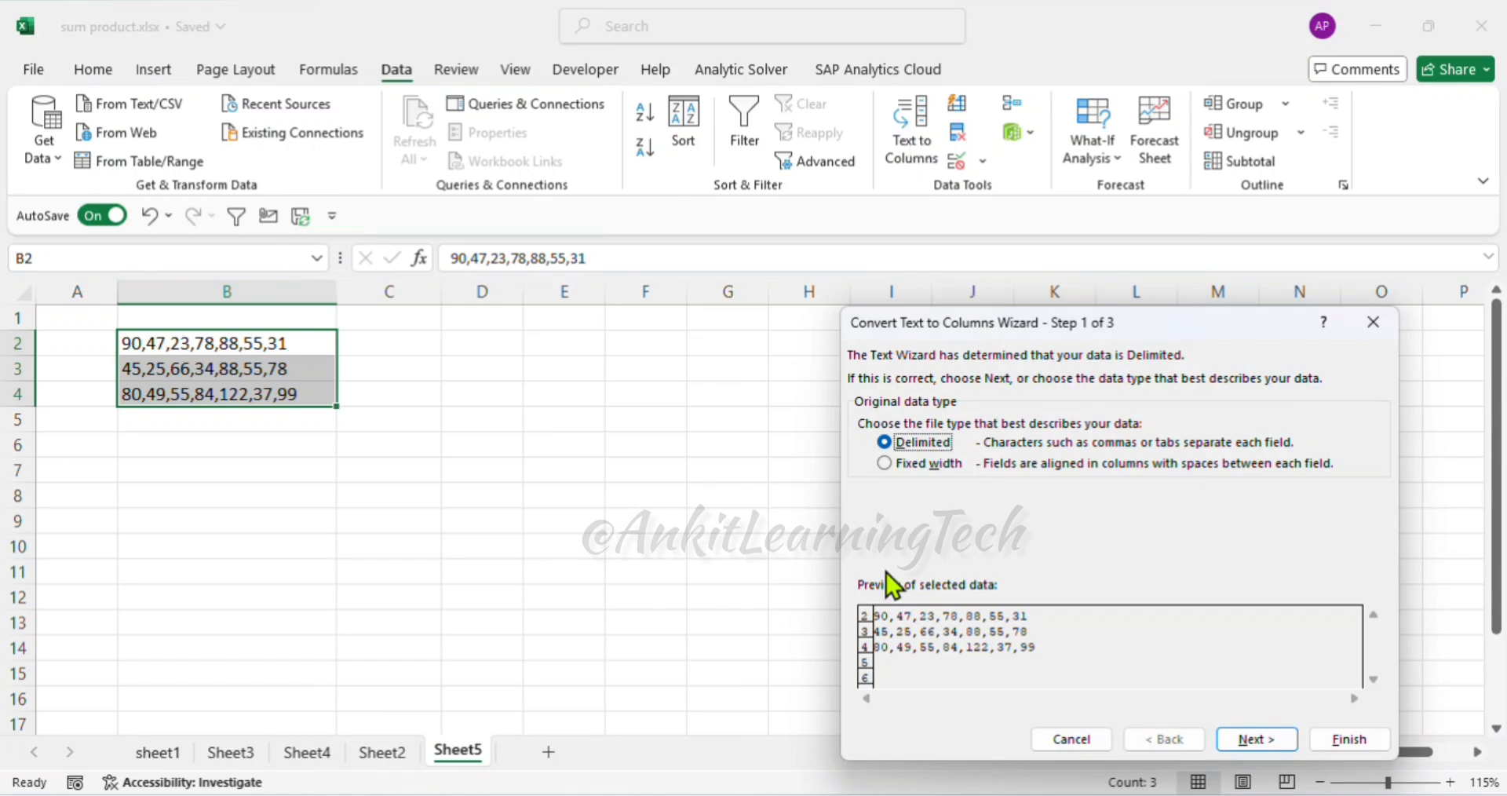
left_click_drag(1055, 323, 768, 232)
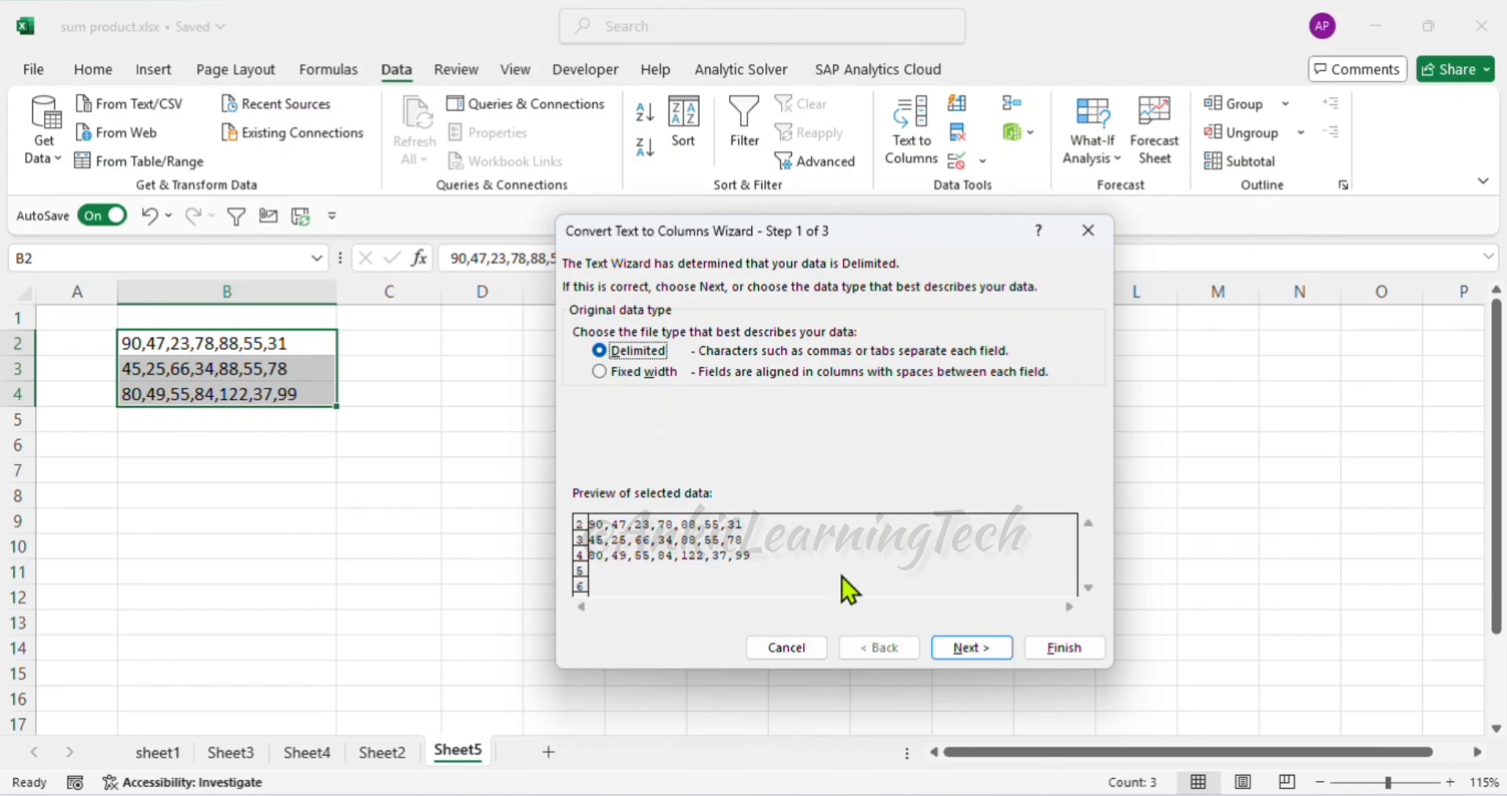
left_click(967, 652)
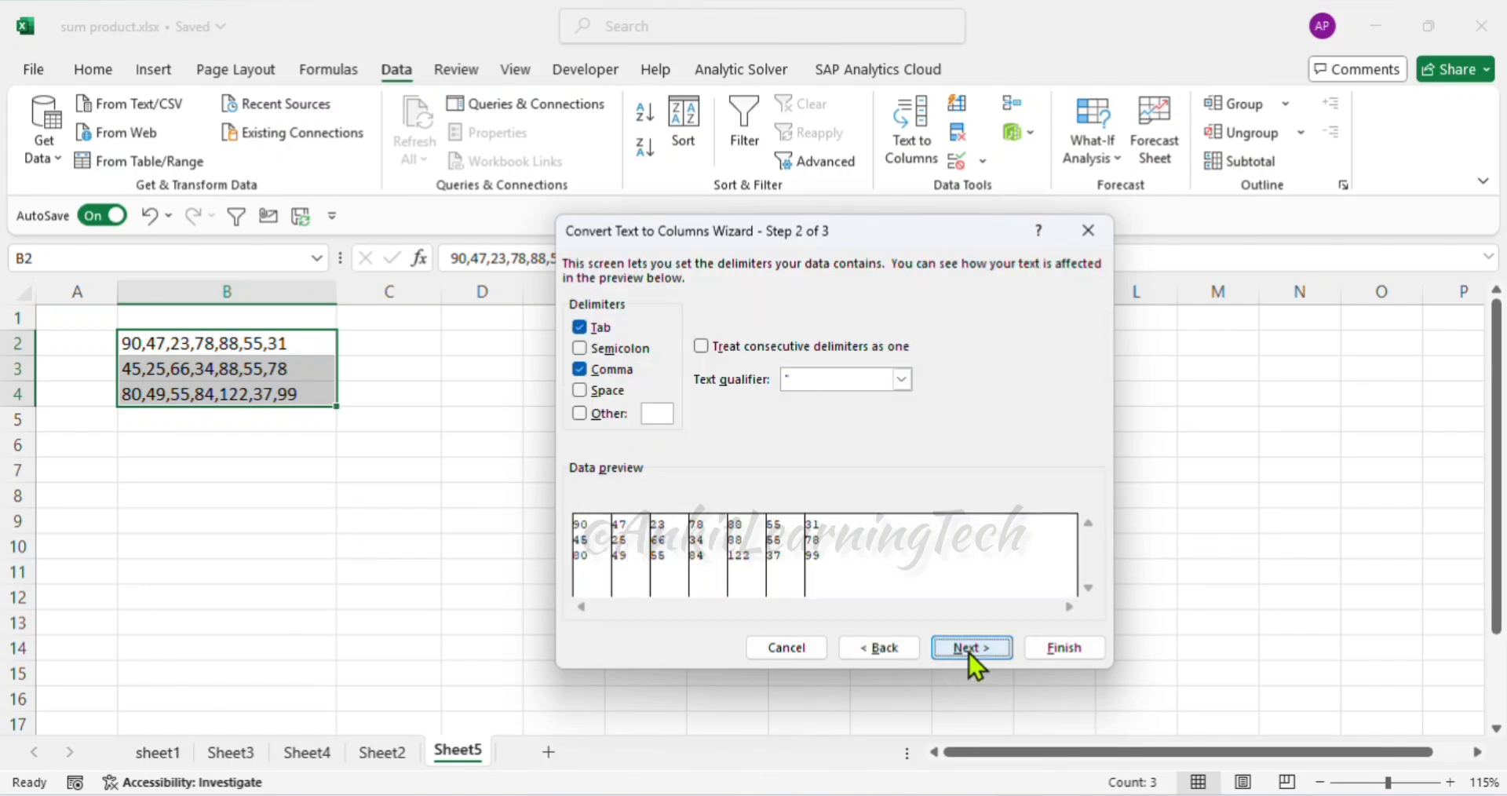
left_click(579, 369)
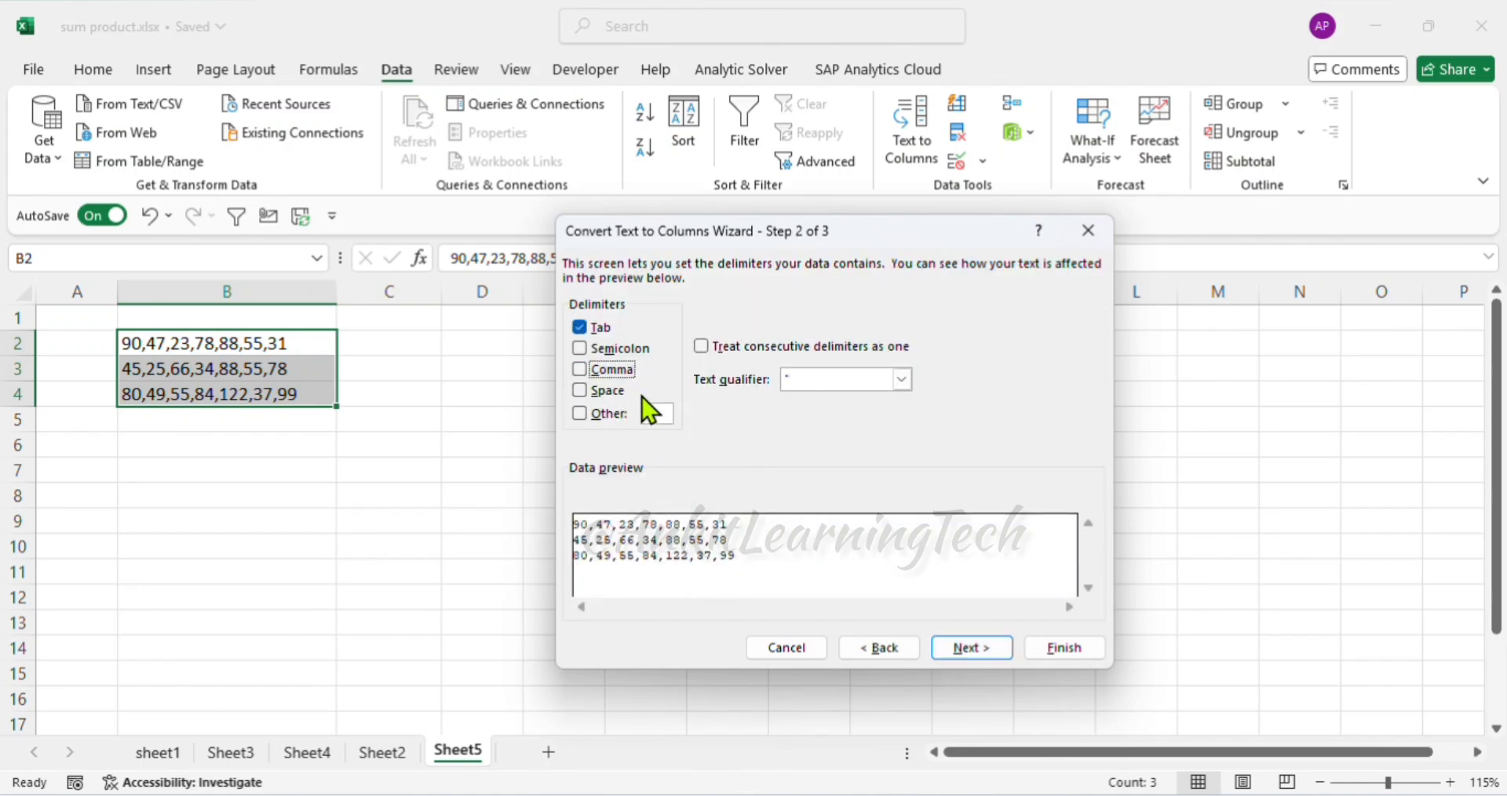
left_click(582, 375)
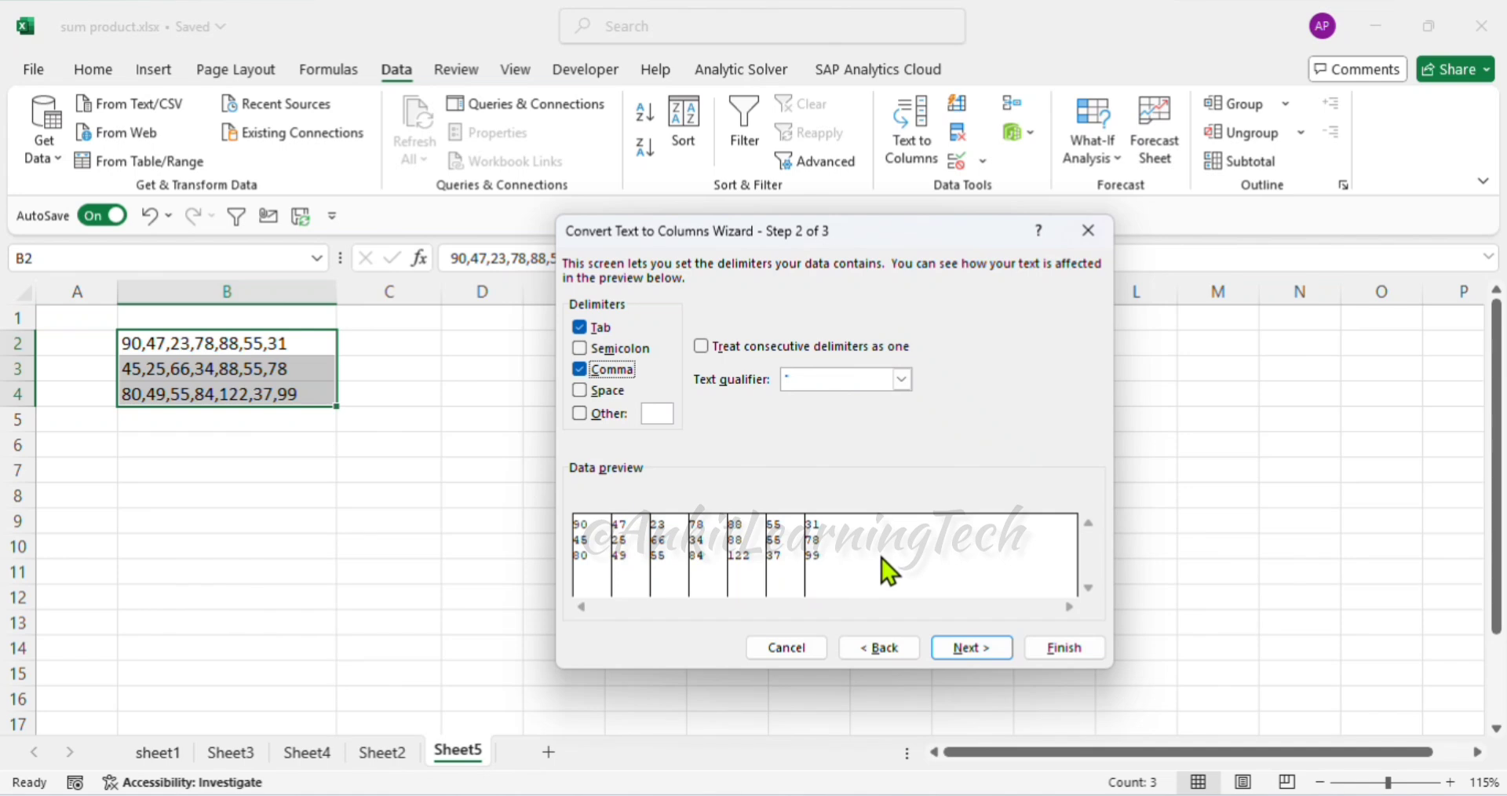
left_click(985, 646)
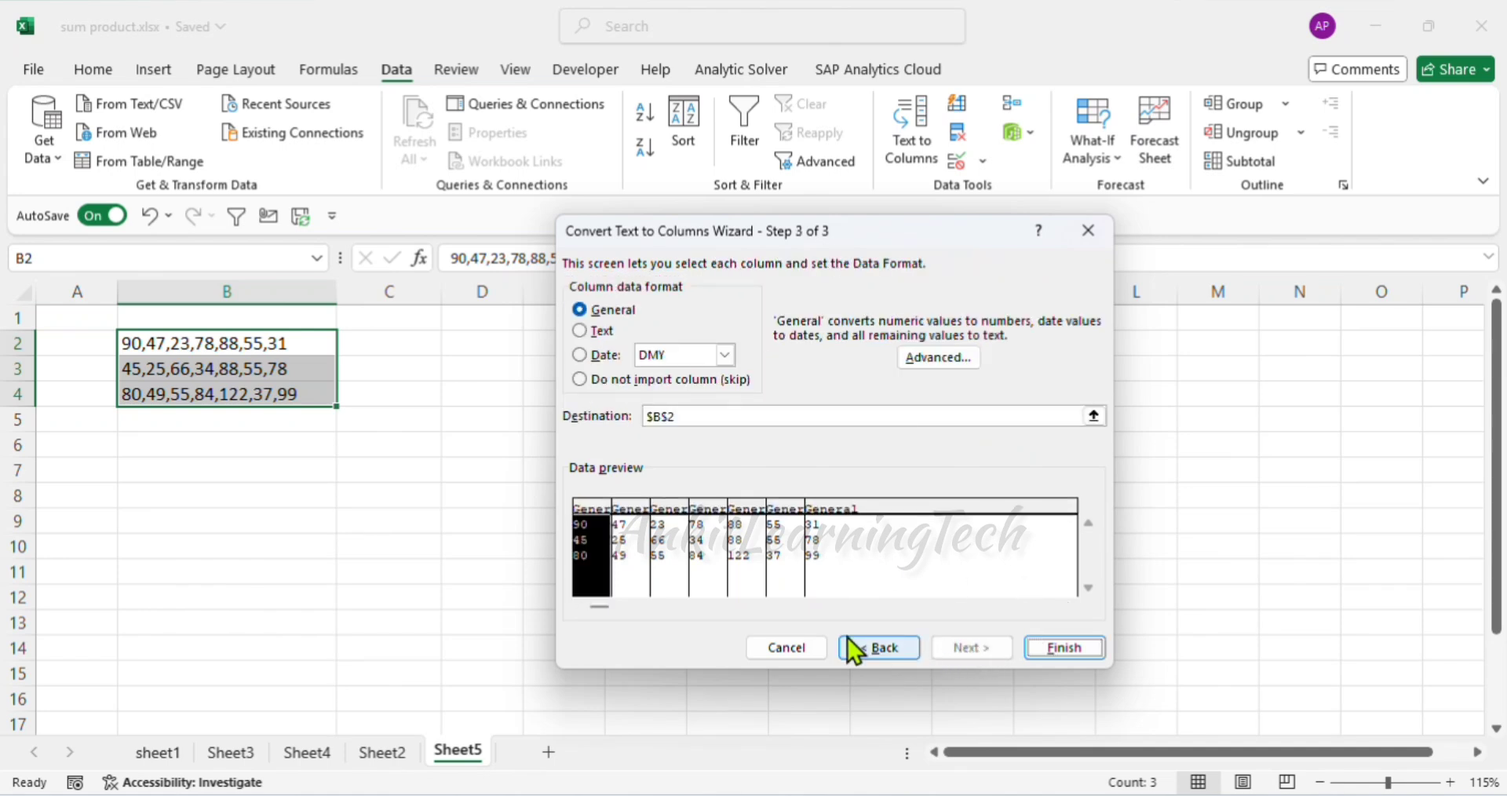
left_click(1058, 648)
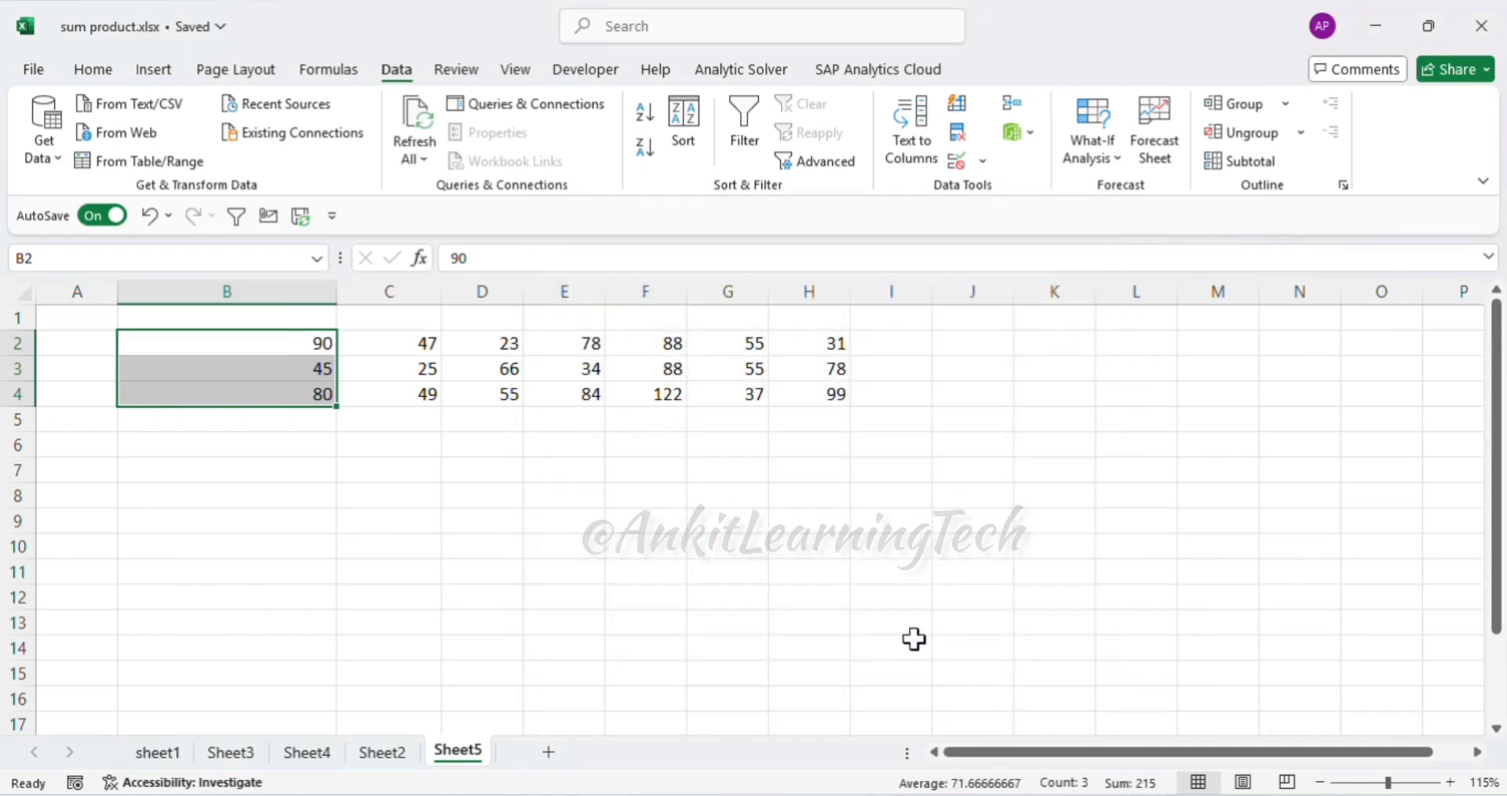
left_click(401, 464)
left_click(271, 337)
left_click_drag(271, 338, 814, 350)
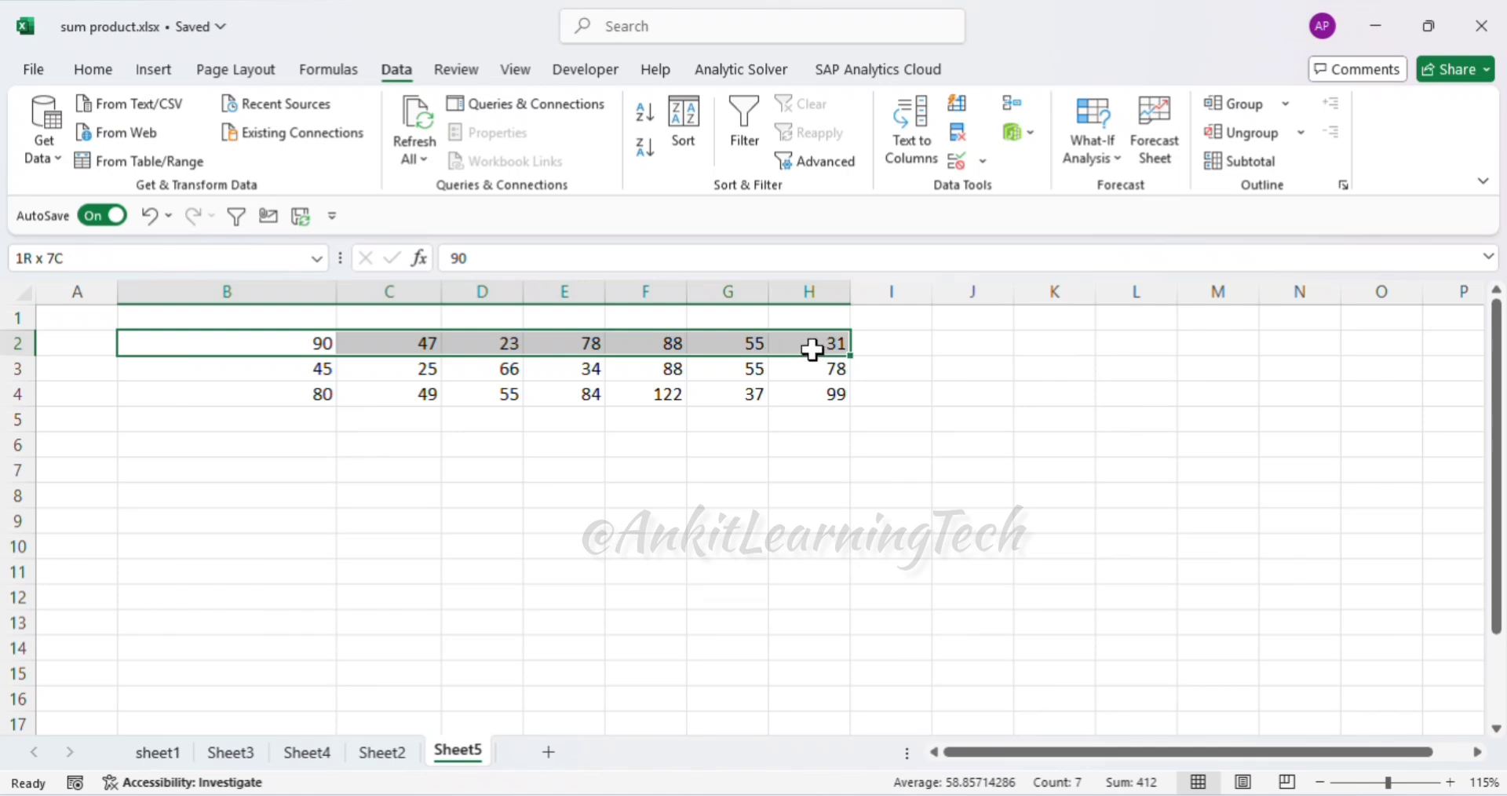
left_click(346, 393)
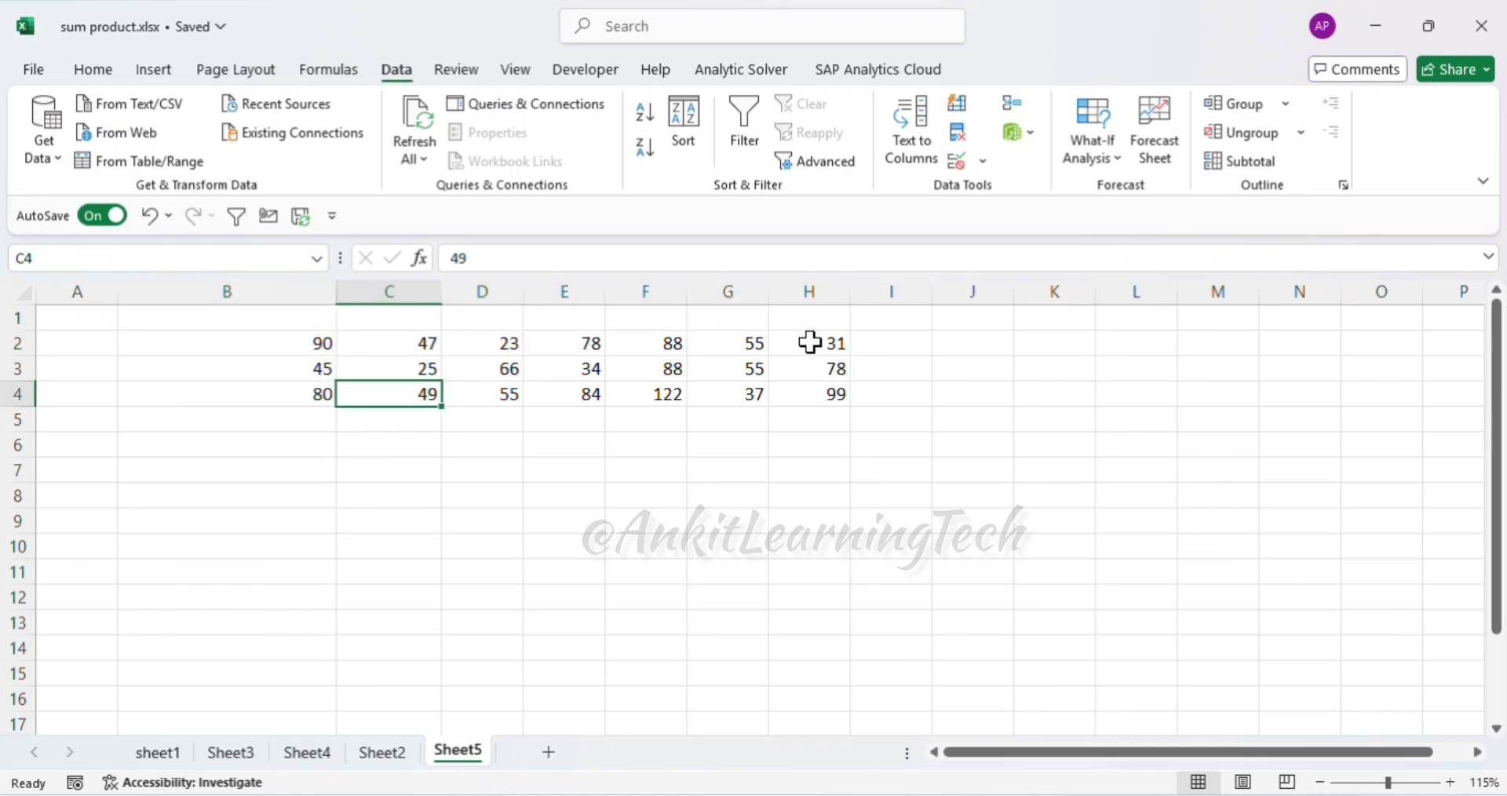
Enter the header Total in cell I1, above the column beside the split numbers.
left_click(887, 343)
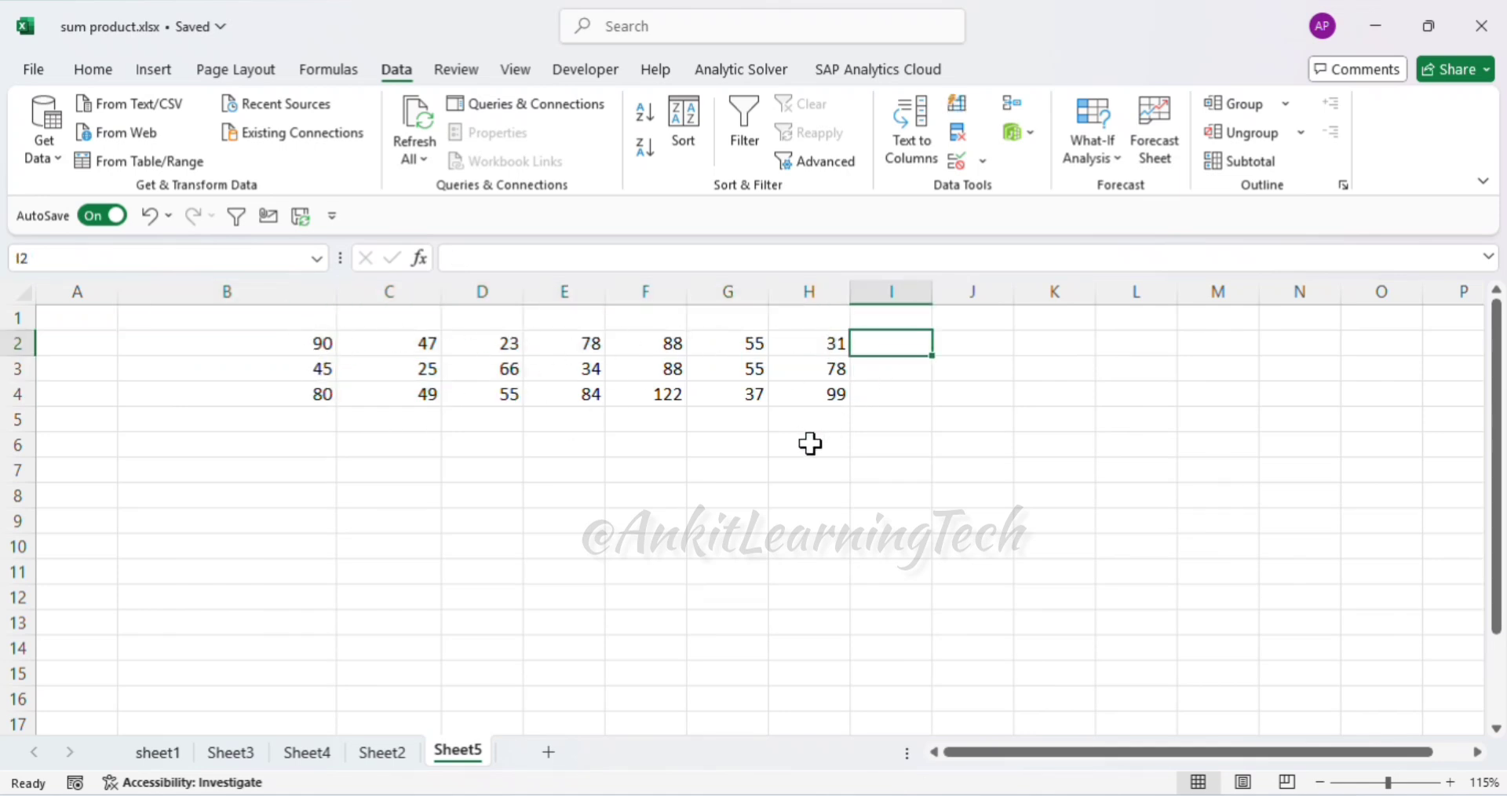
left_click(915, 322)
type("Total")
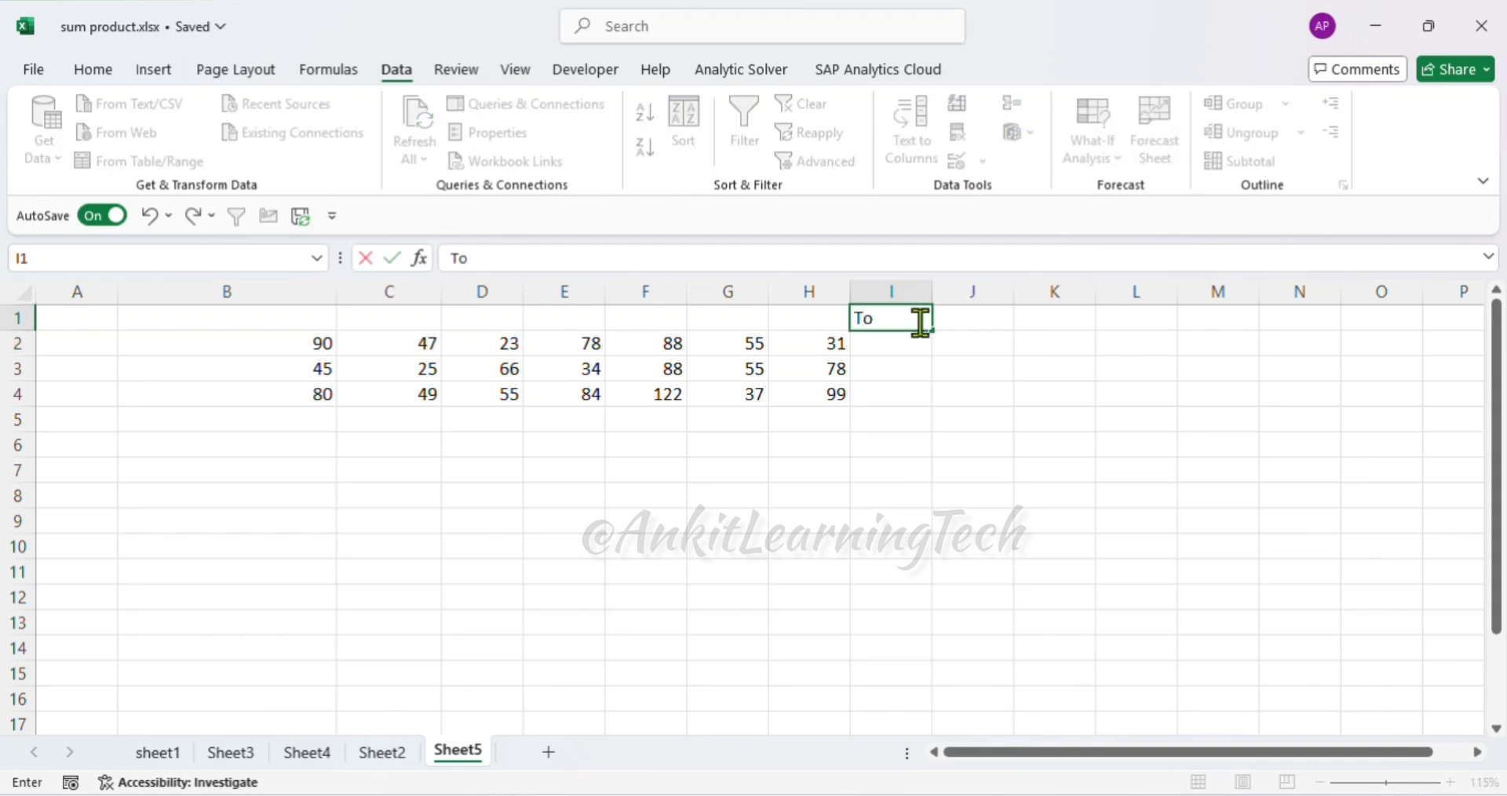
key("Return")
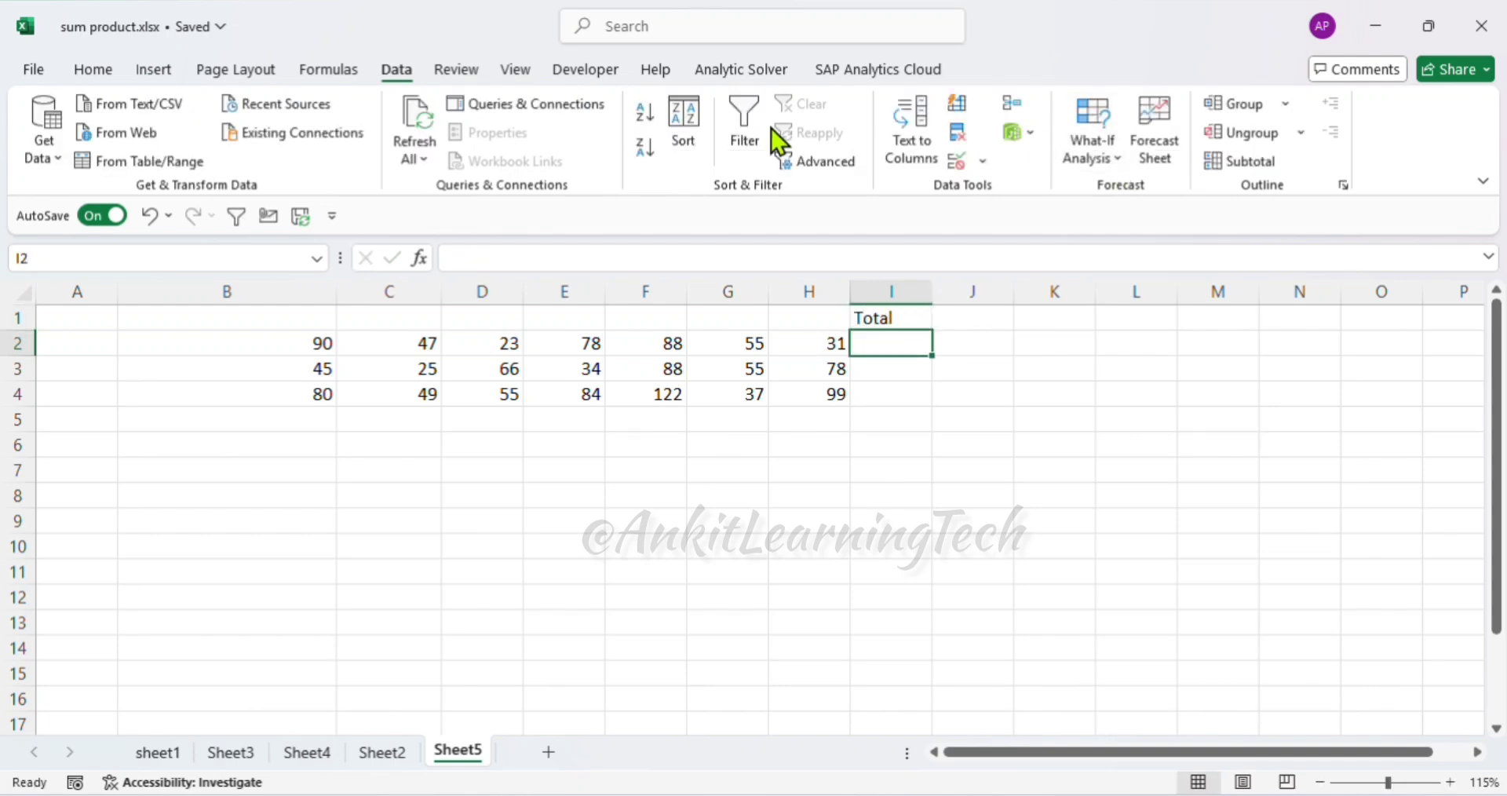
Sum B2:H2 in cell I2 with AutoSum and fill the formula down to I4.
left_click(100, 70)
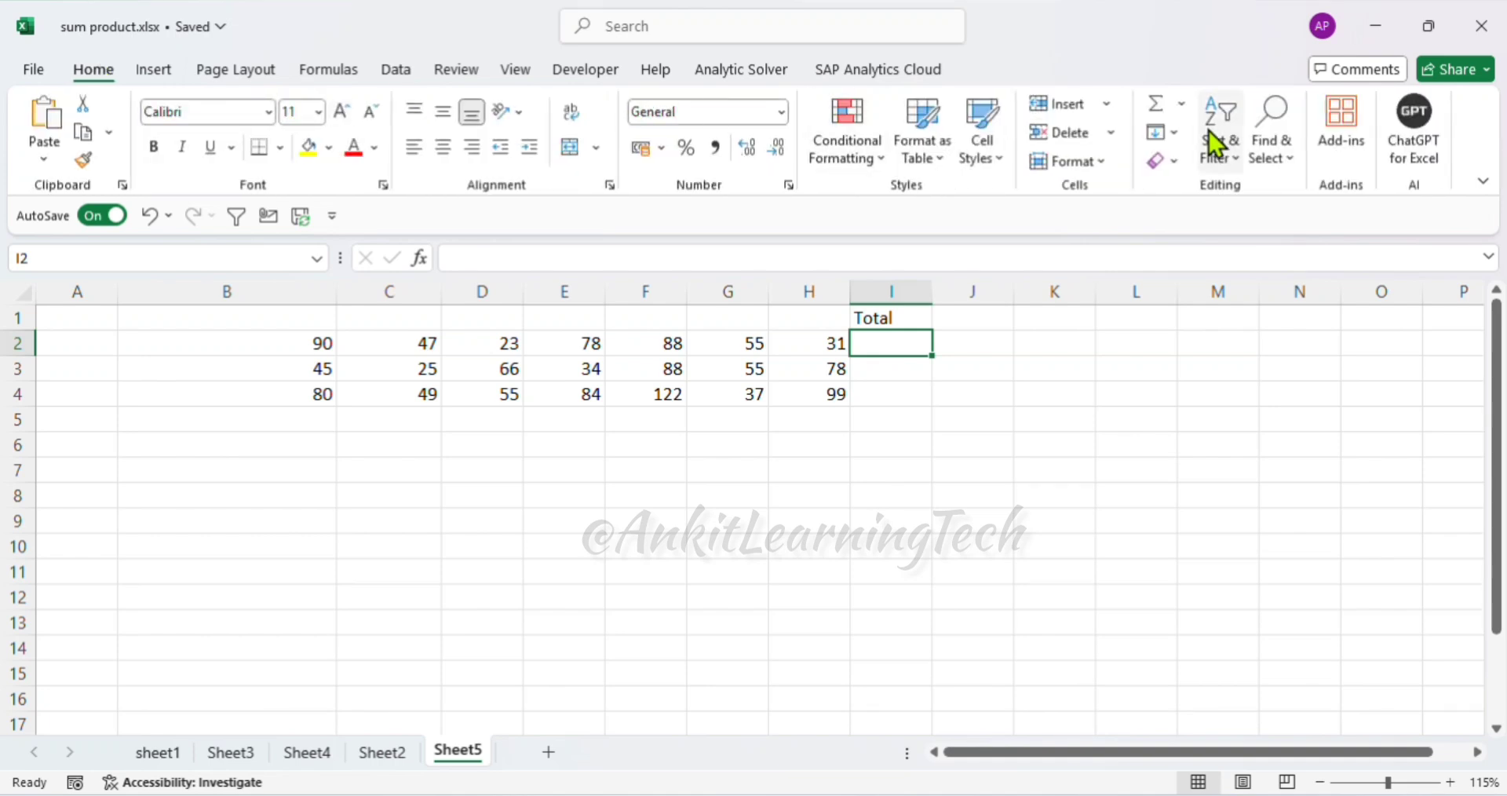
left_click(1154, 103)
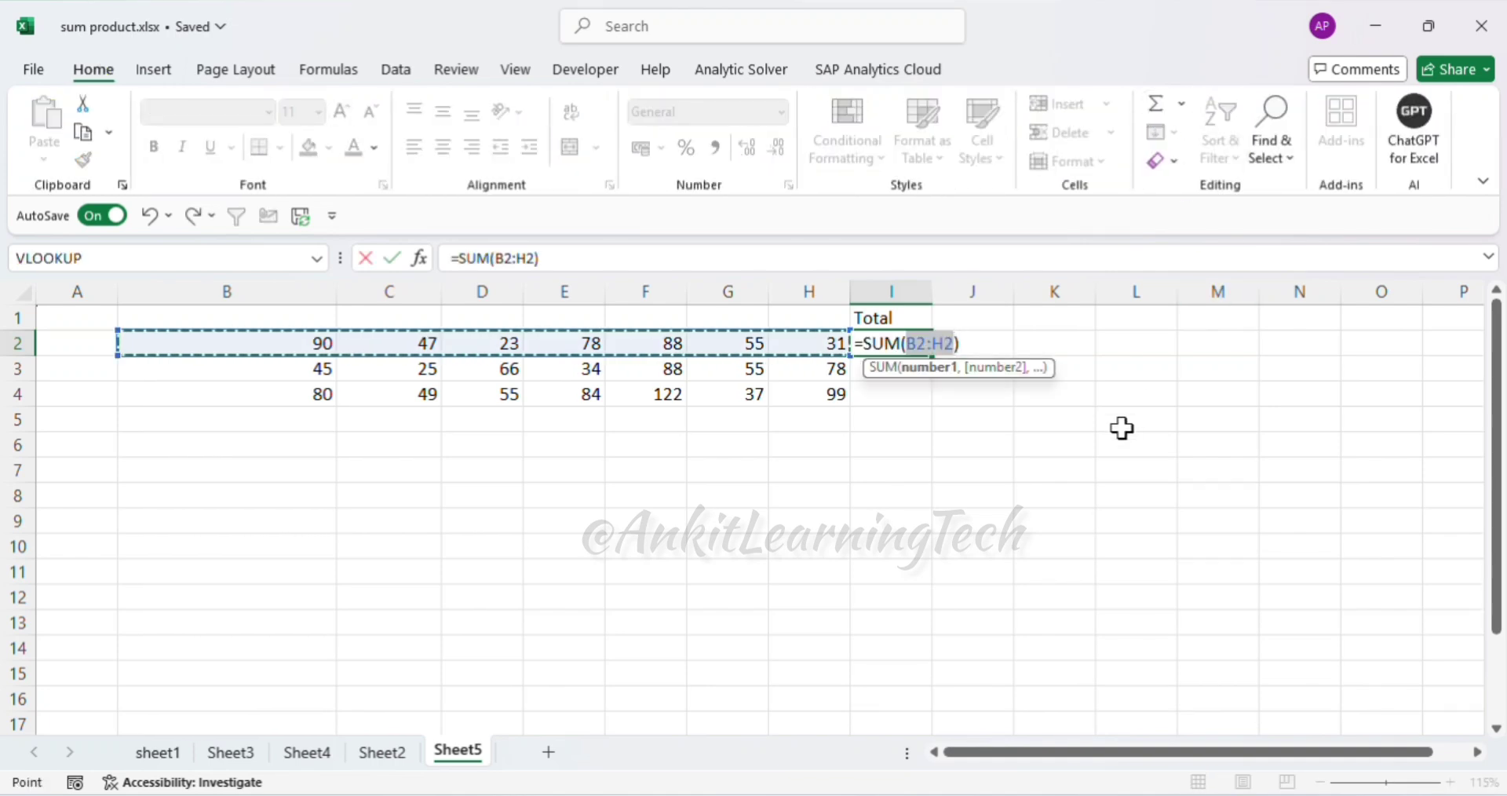
key("Return")
left_click(923, 343)
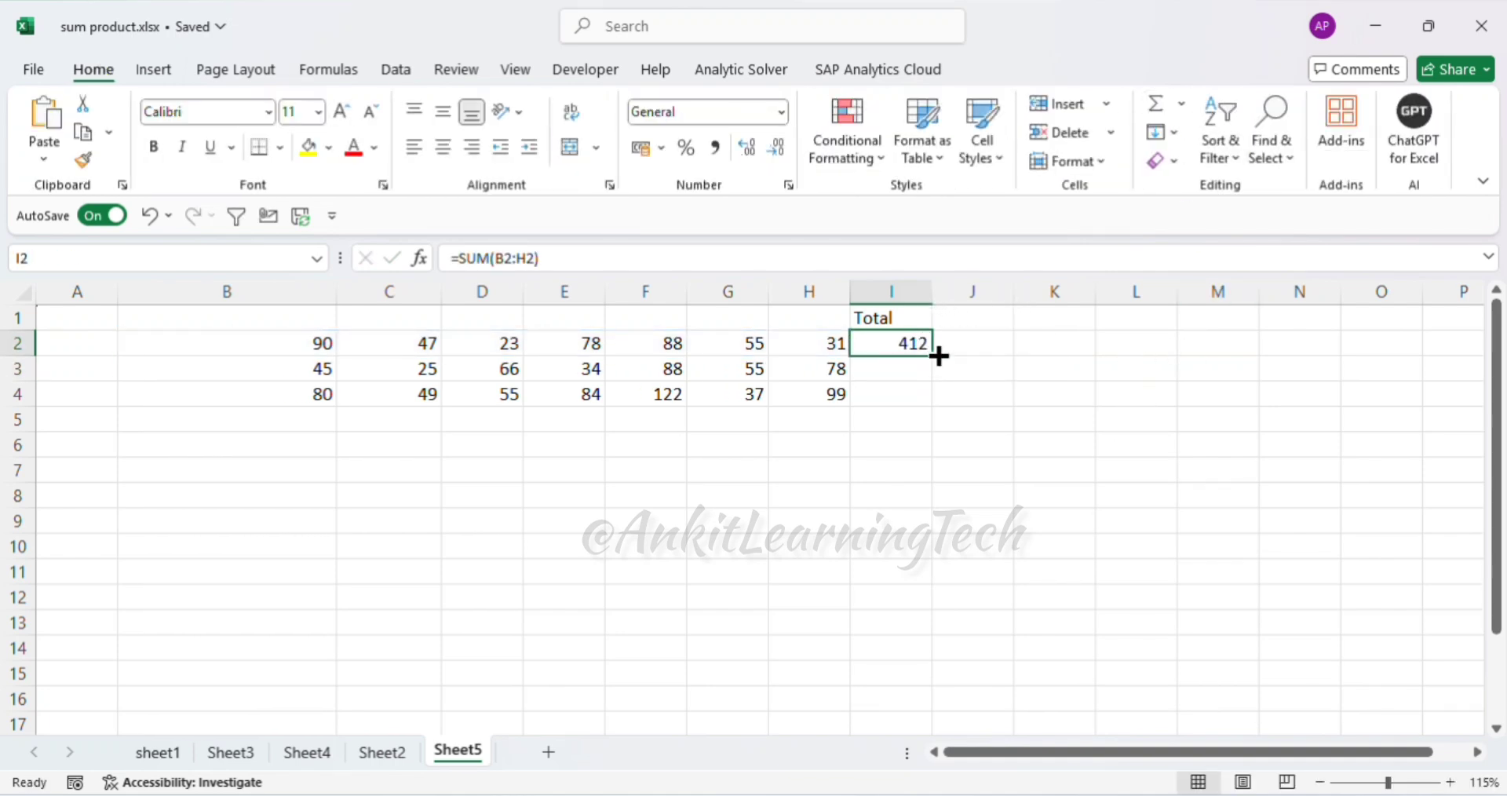
left_click_drag(932, 356, 927, 402)
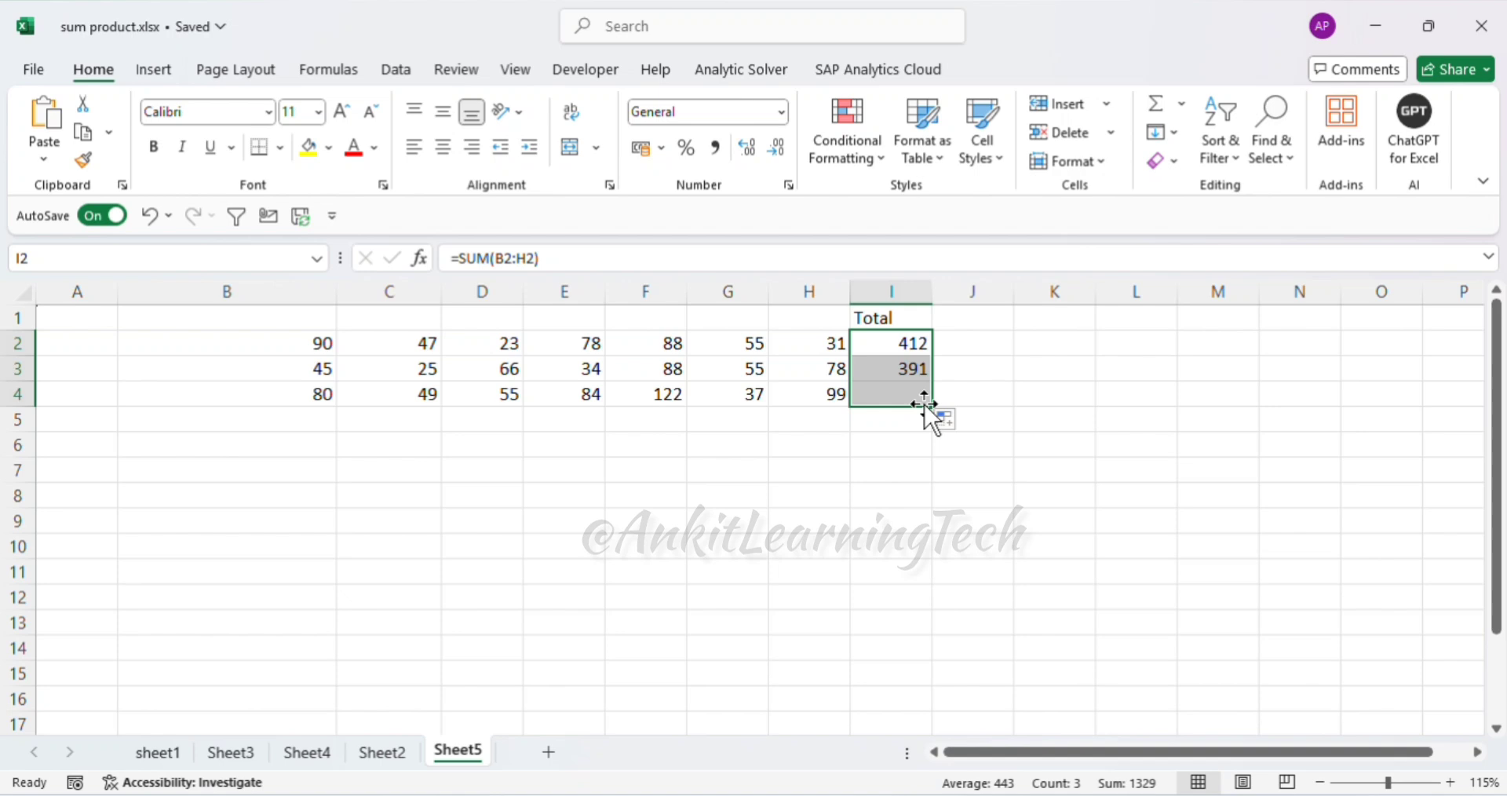
left_click(865, 424)
left_click(908, 346)
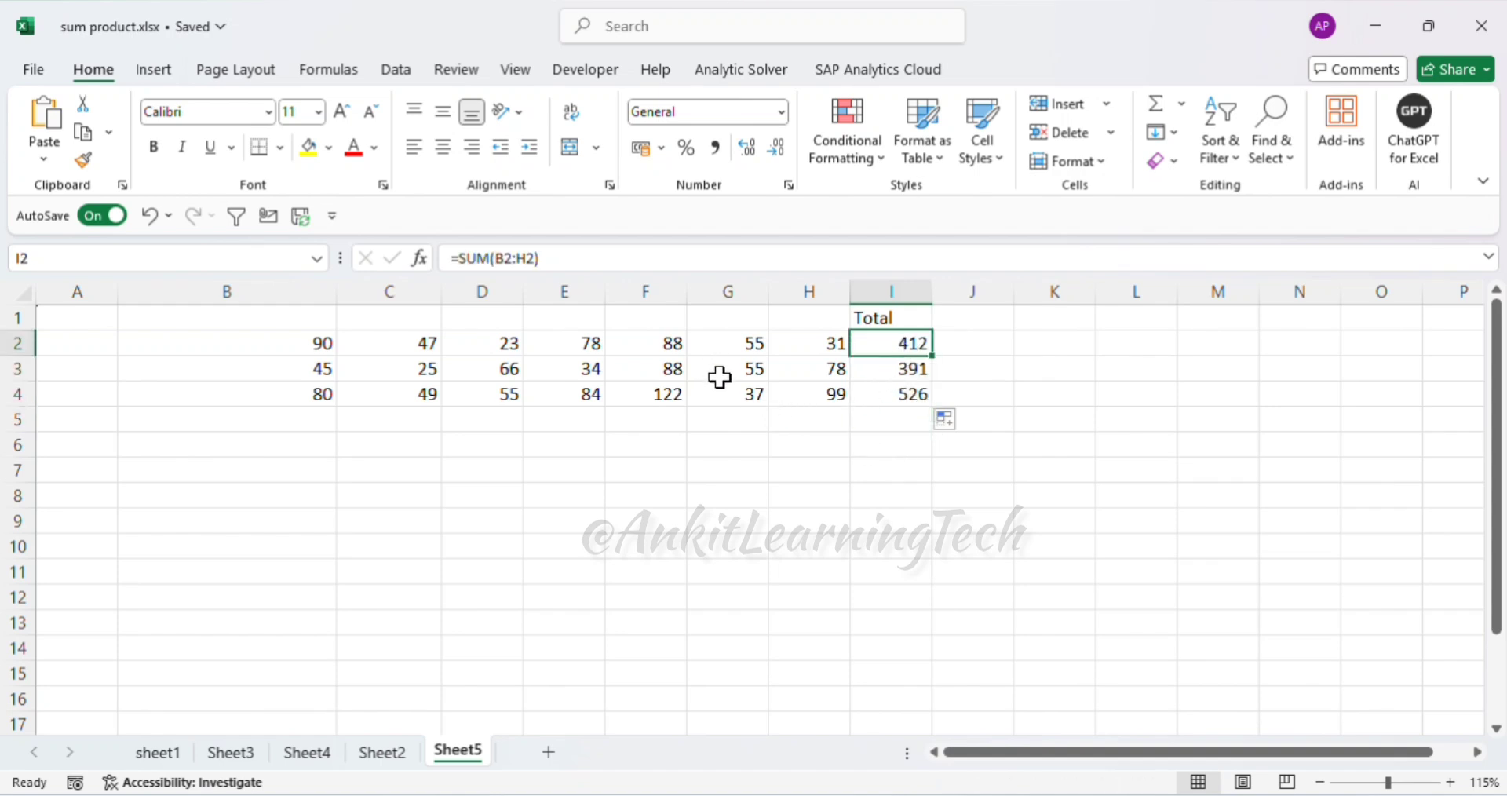
left_click_drag(903, 343, 895, 392)
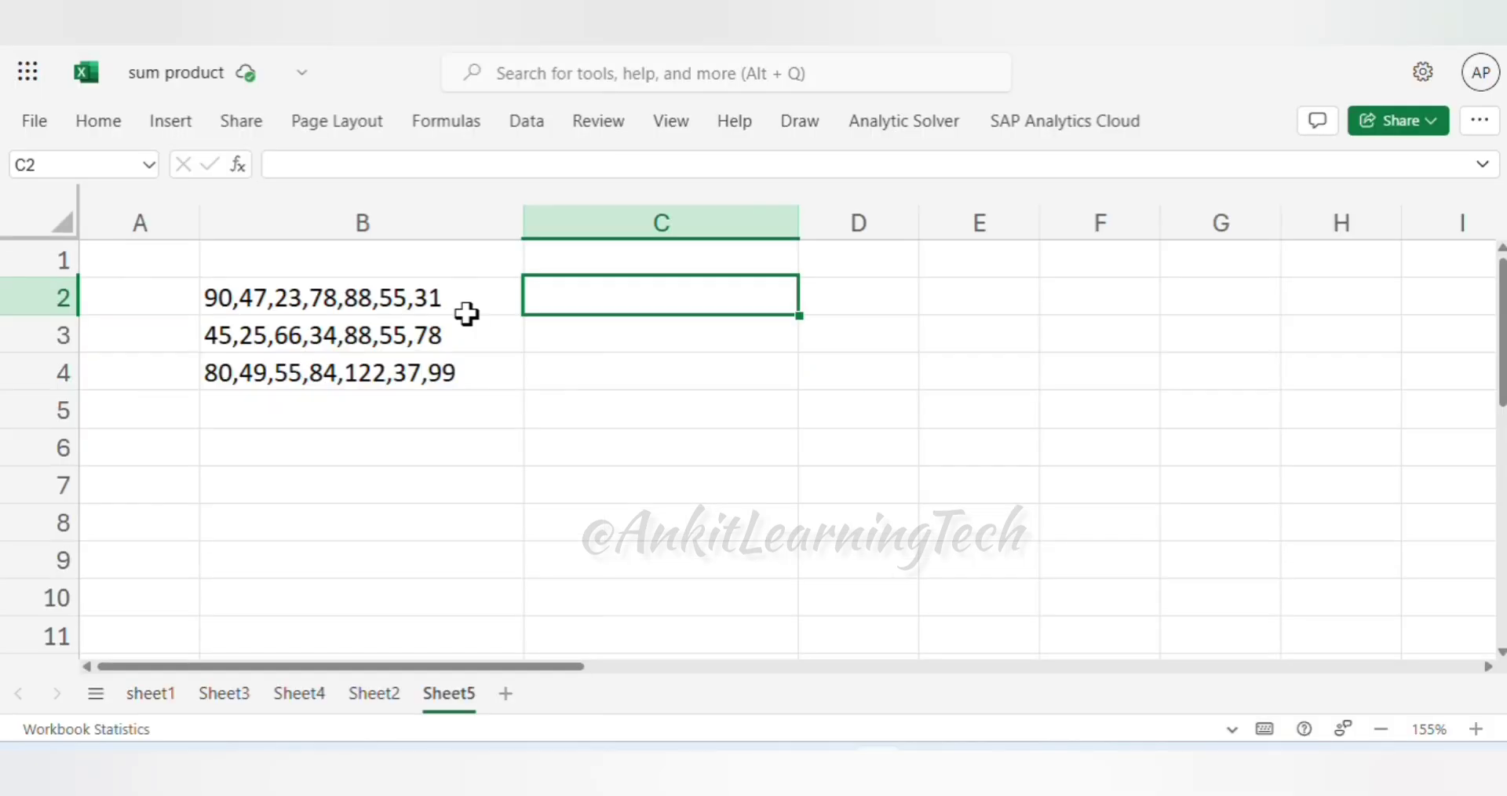
left_click(473, 306)
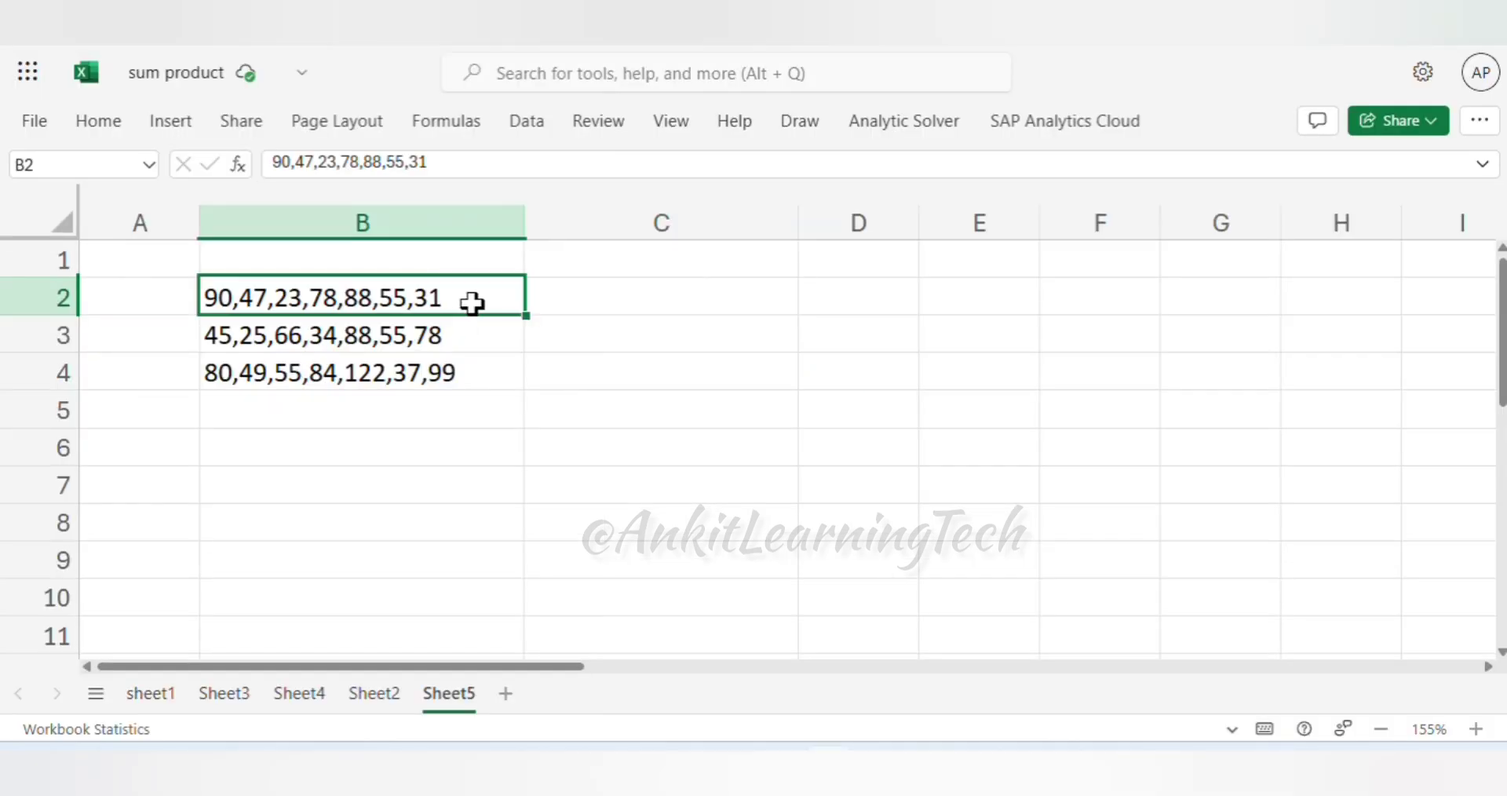
Review the comma-separated number strings in B2:B4 and the blank column C cells beside them.
left_click(441, 344)
left_click(442, 365)
left_click(437, 306)
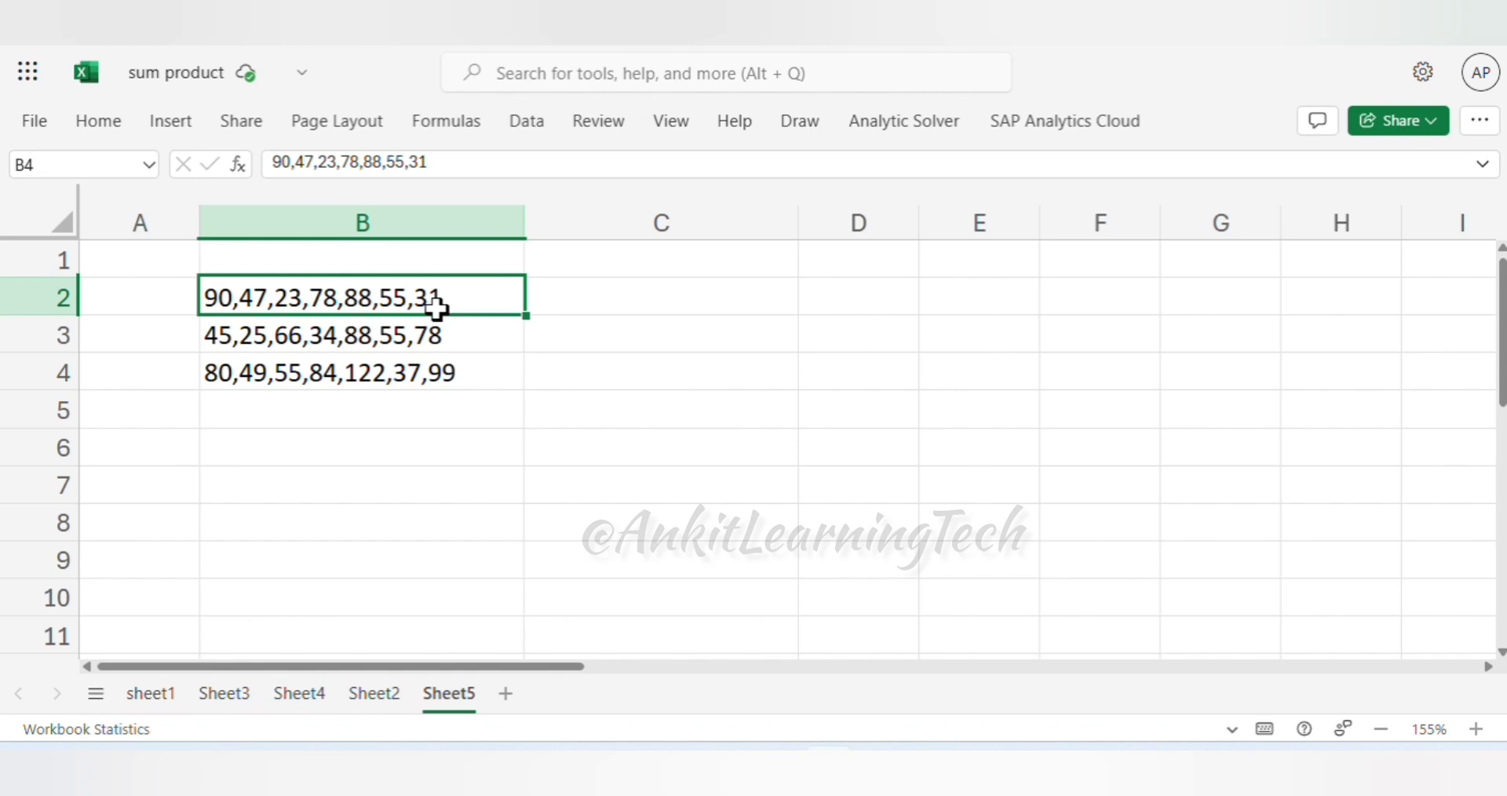
left_click(655, 297)
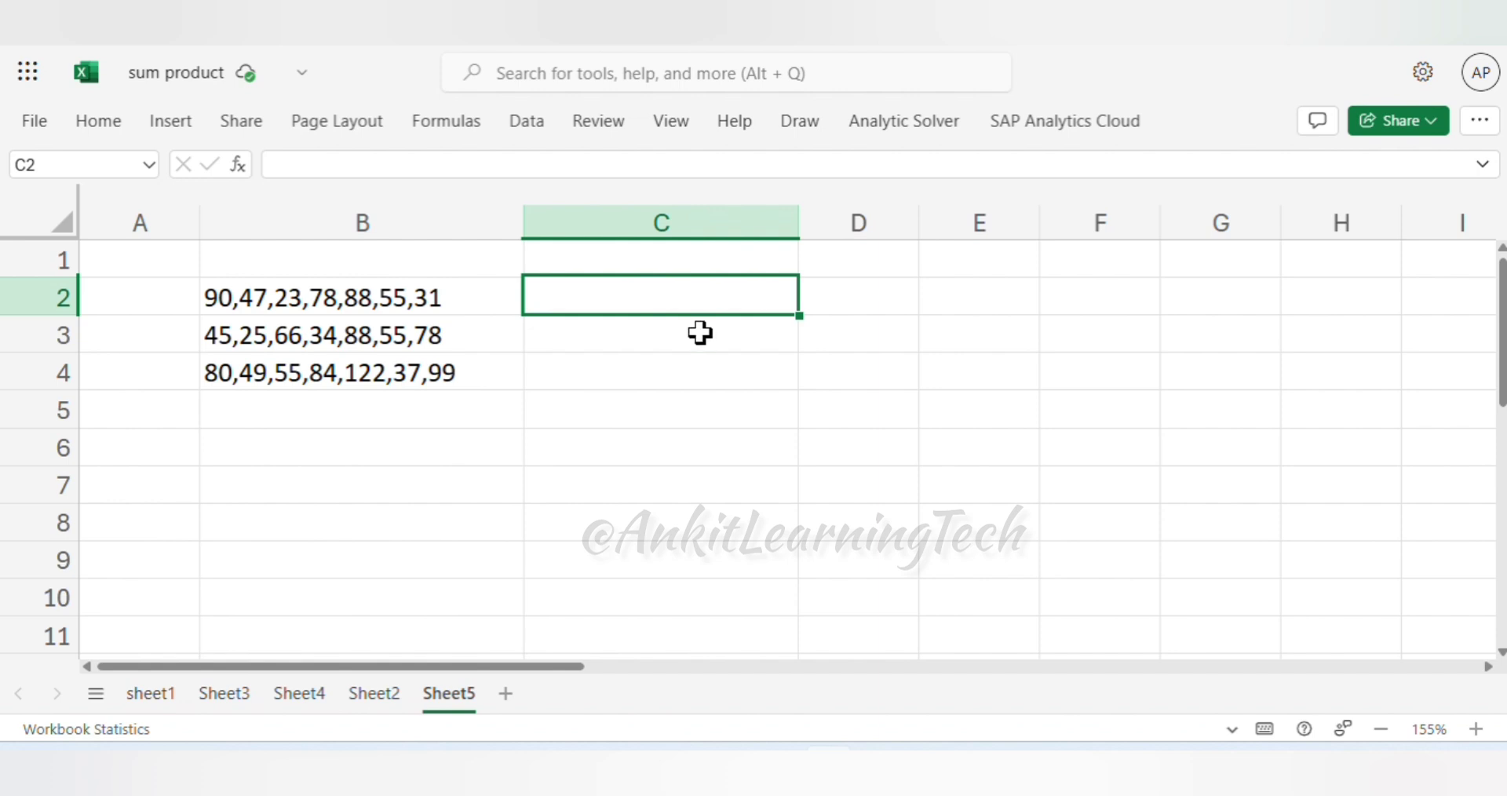
left_click_drag(618, 356, 622, 316)
left_click(626, 305)
left_click(440, 299)
Enter the formula =SUM(--(TEXTSPLIT(B2,","))) in cell C2 to total the comma-separated numbers in B2.
left_click(557, 285)
type("=sum")
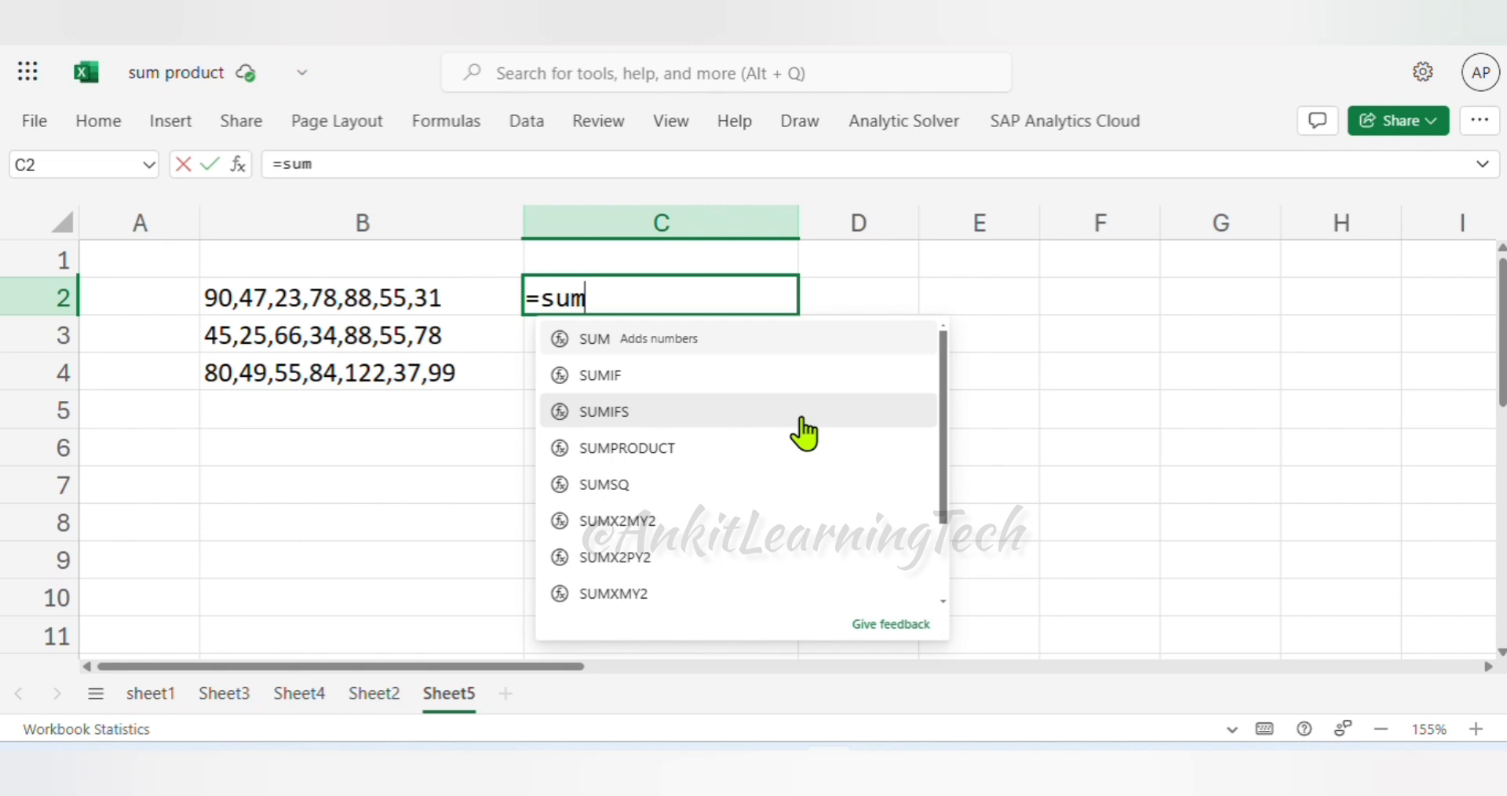
type("(")
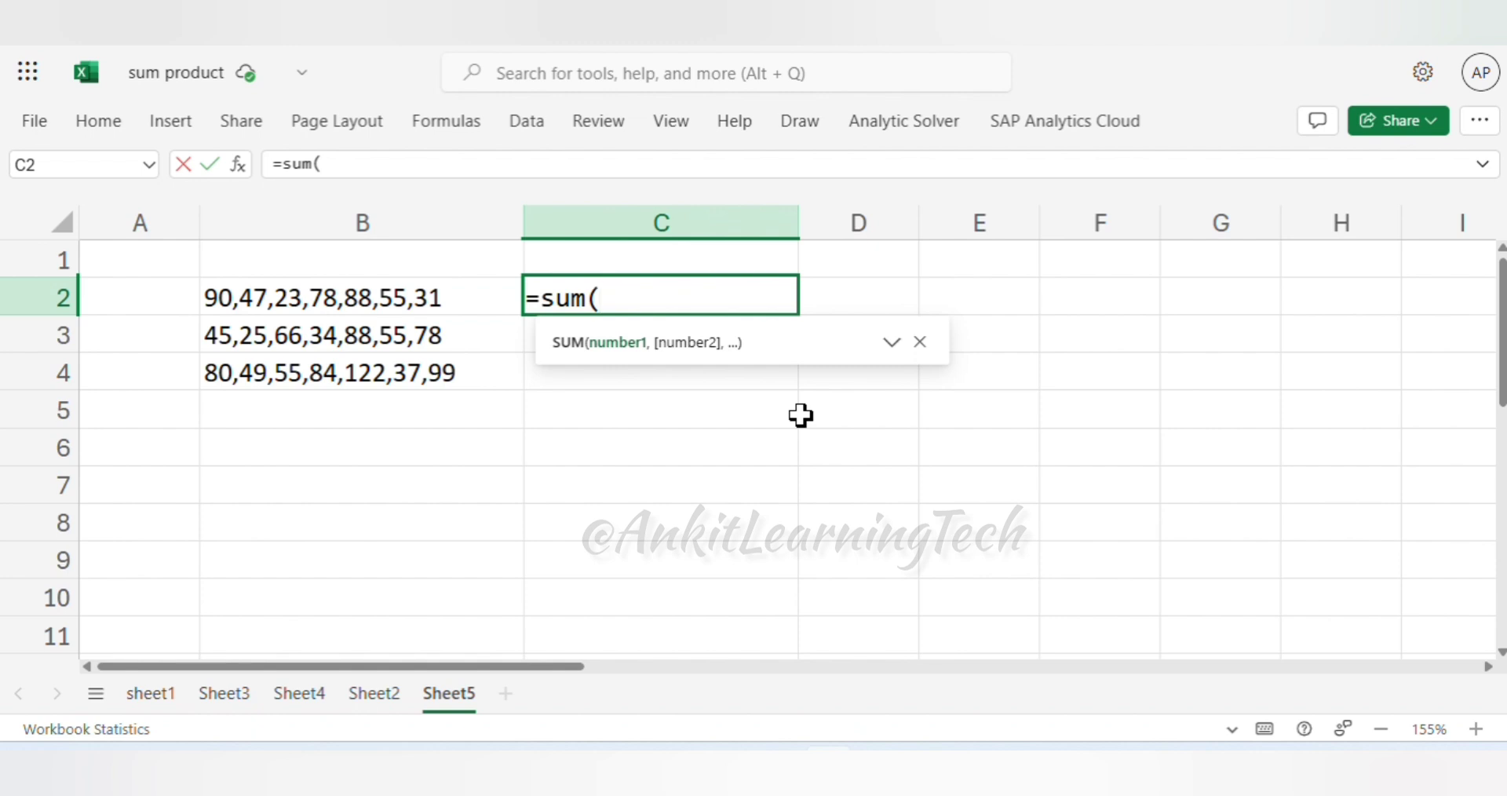
type("--(")
key("Caps_Lock")
type("TEXTSP")
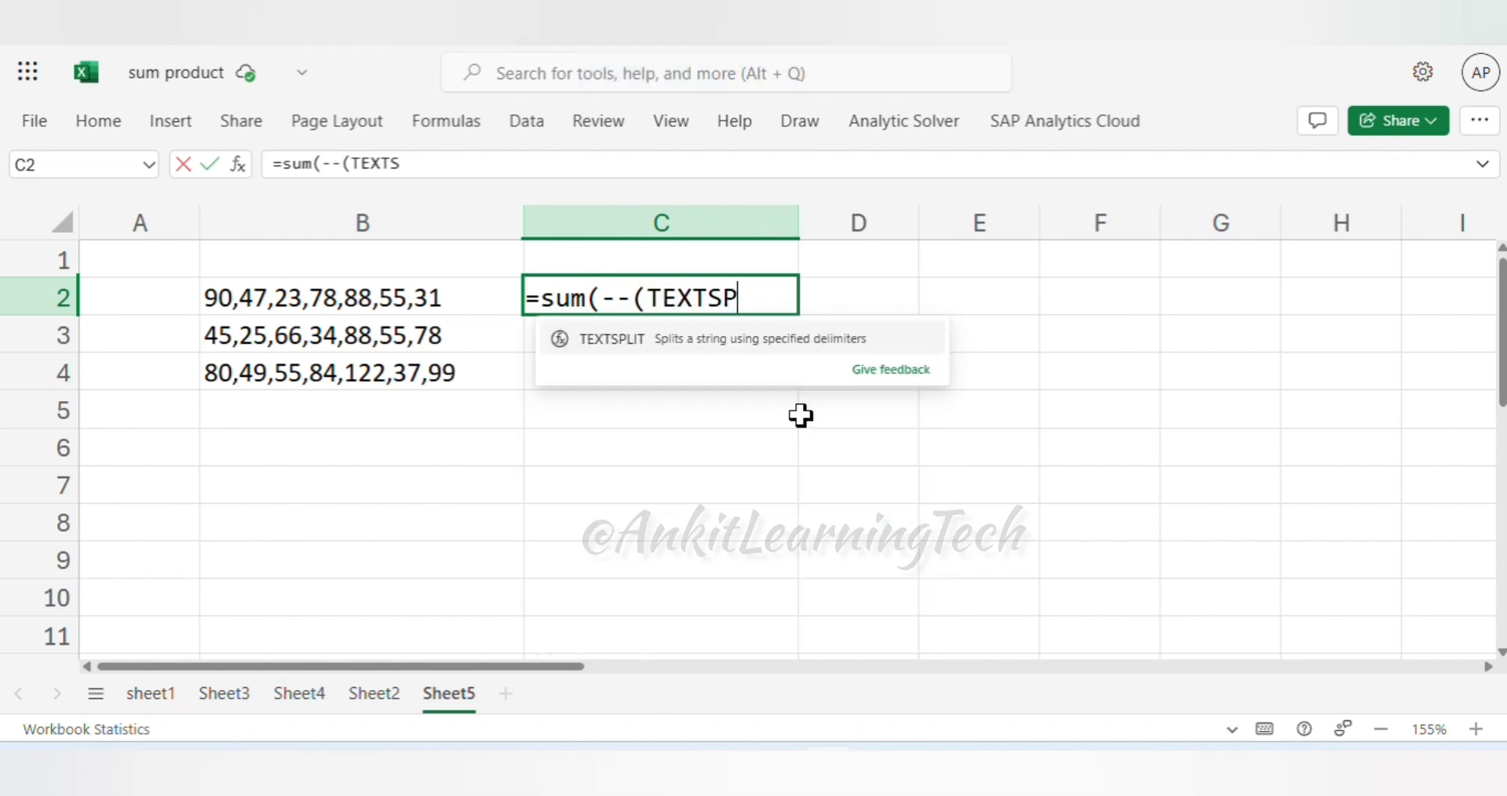
type("LIT(")
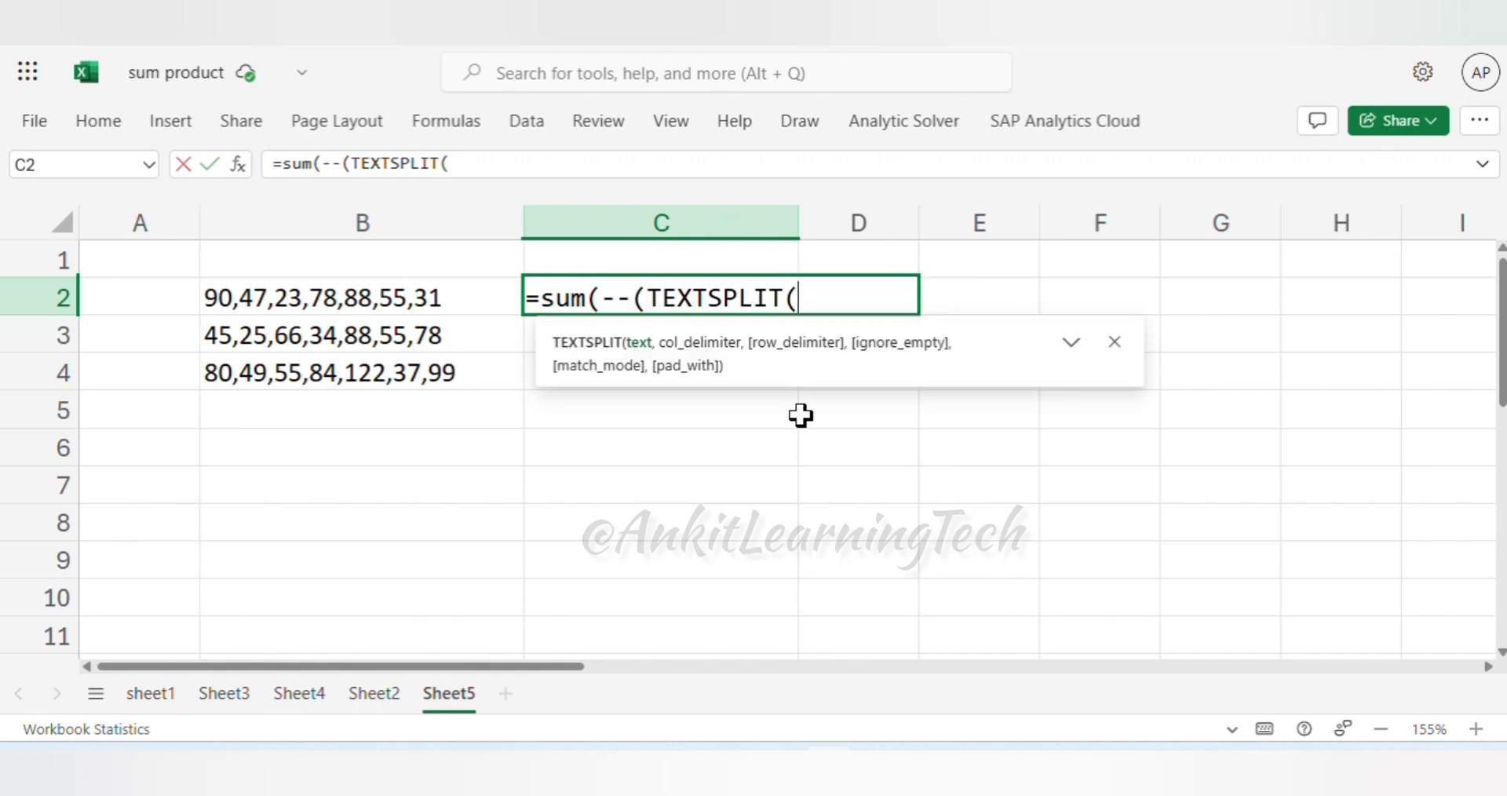
left_click(384, 298)
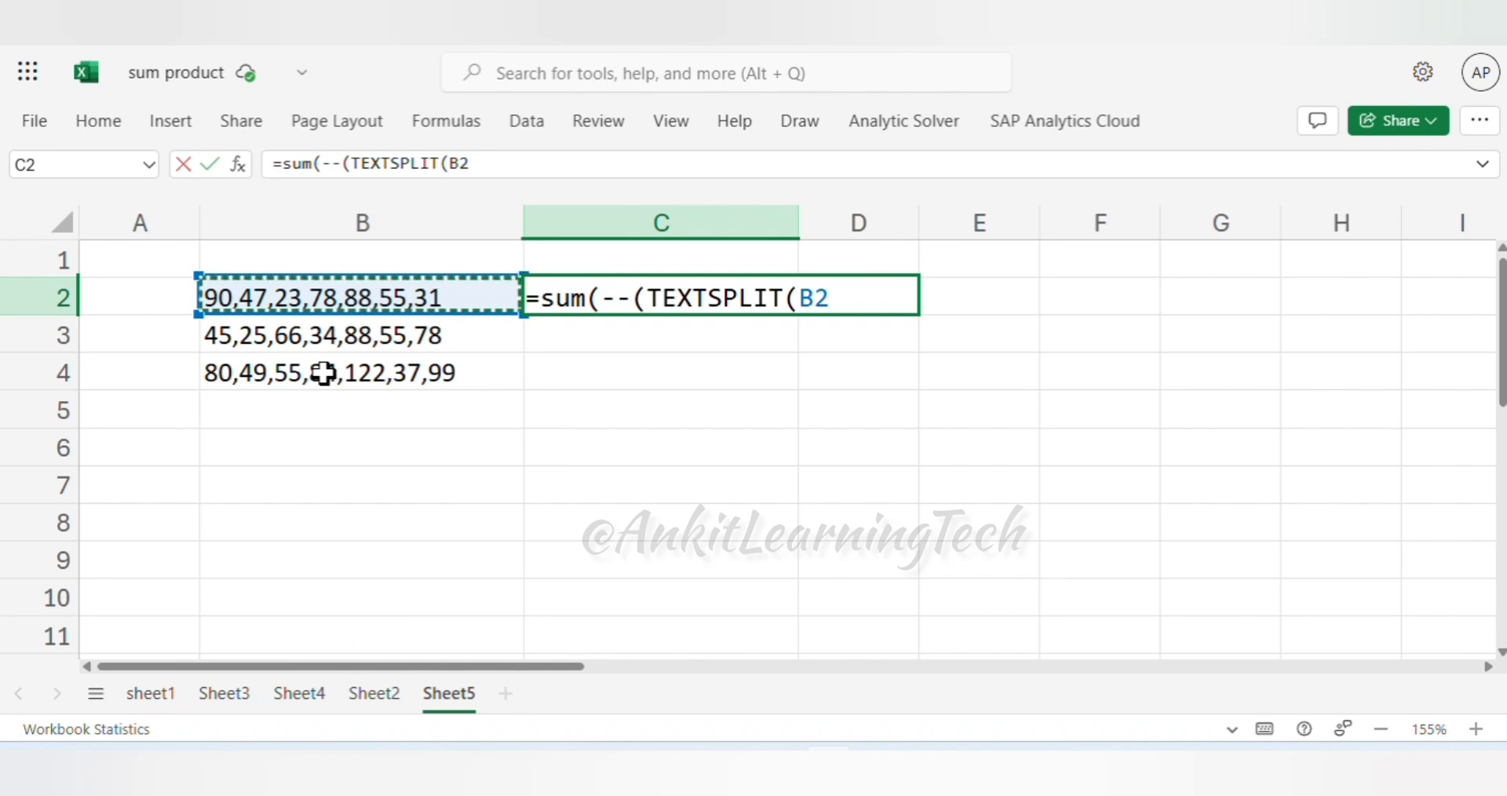
type(",")
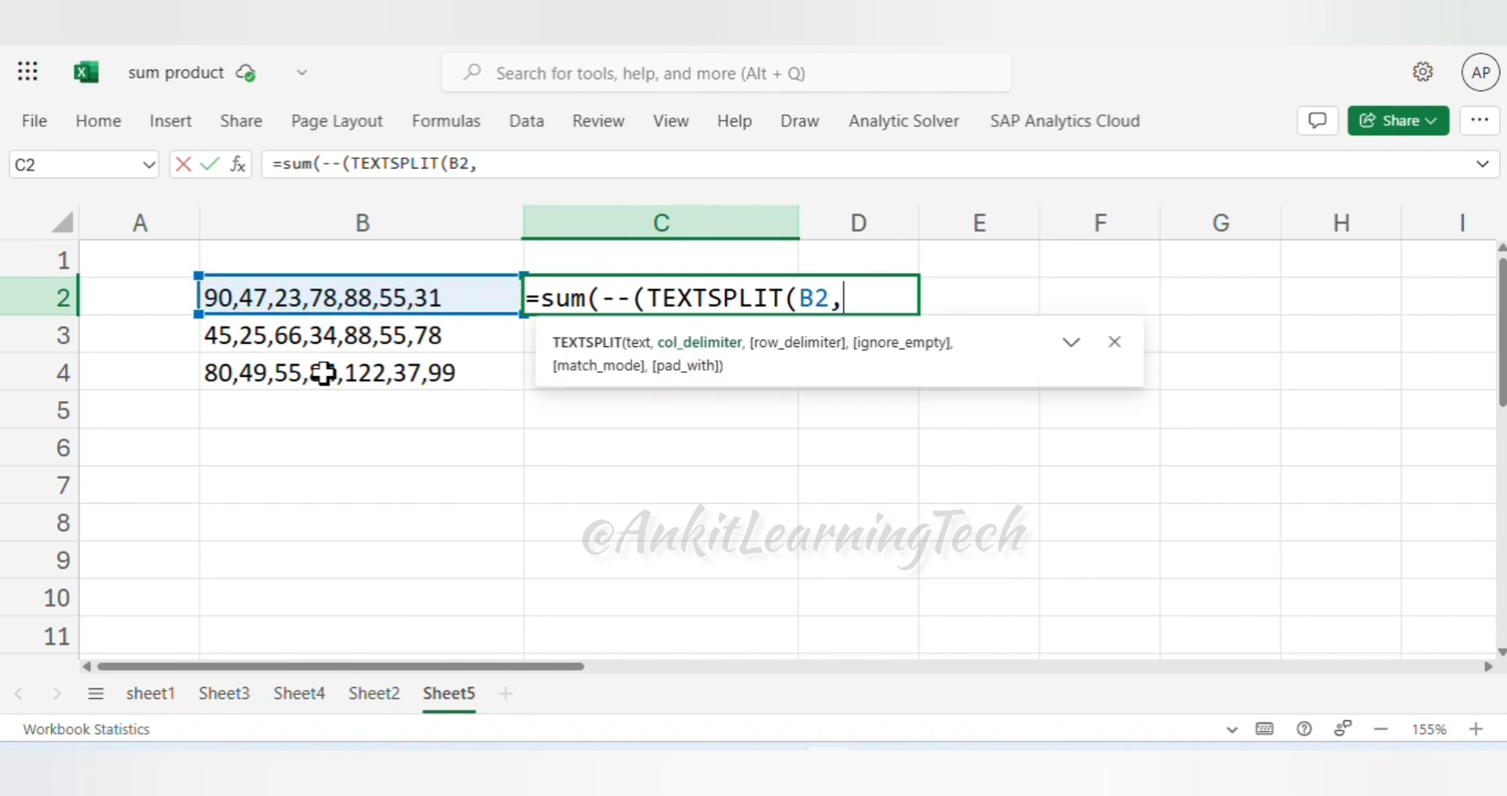
type("\",\"")
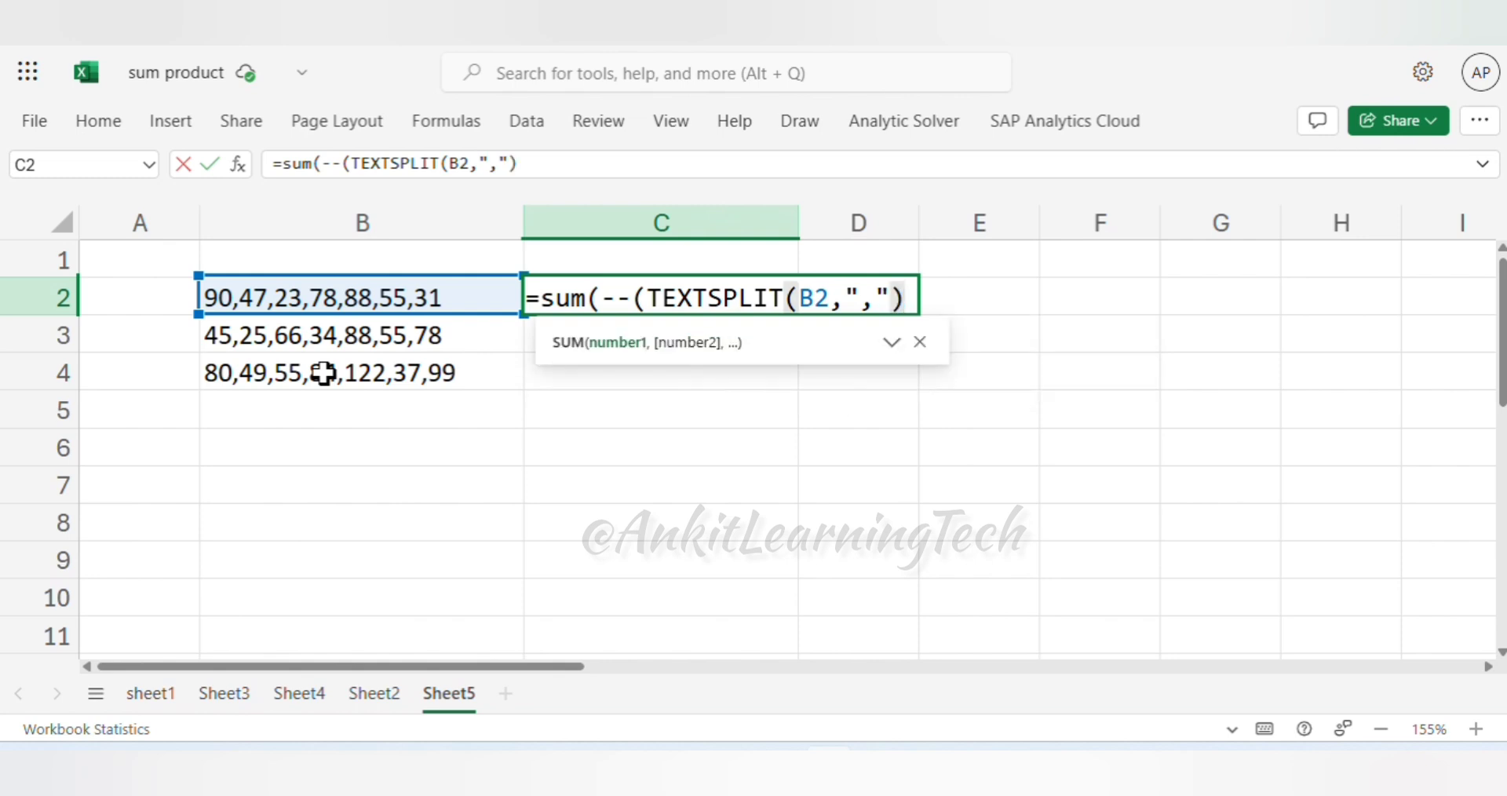
type("))")
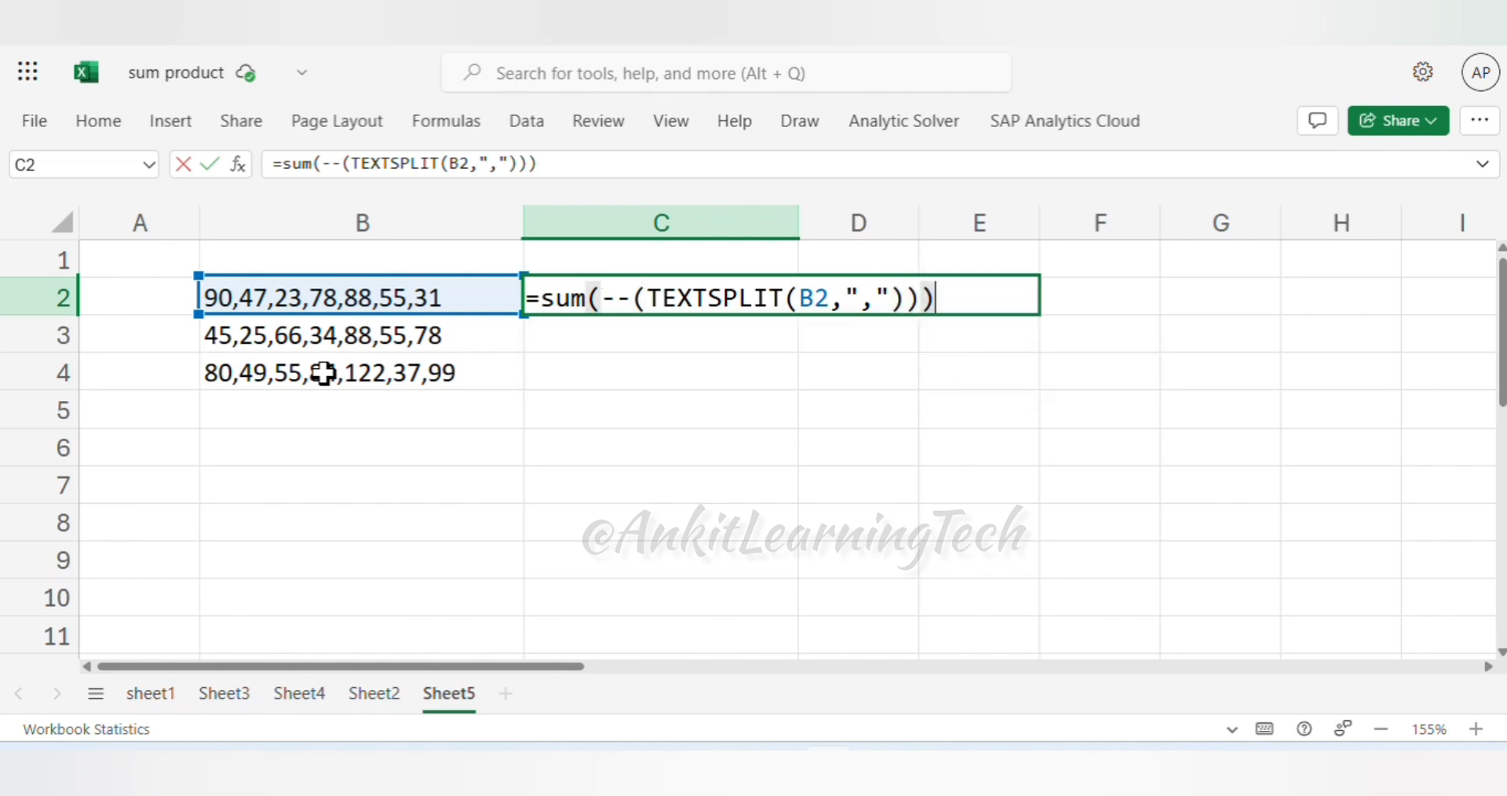
key("Return")
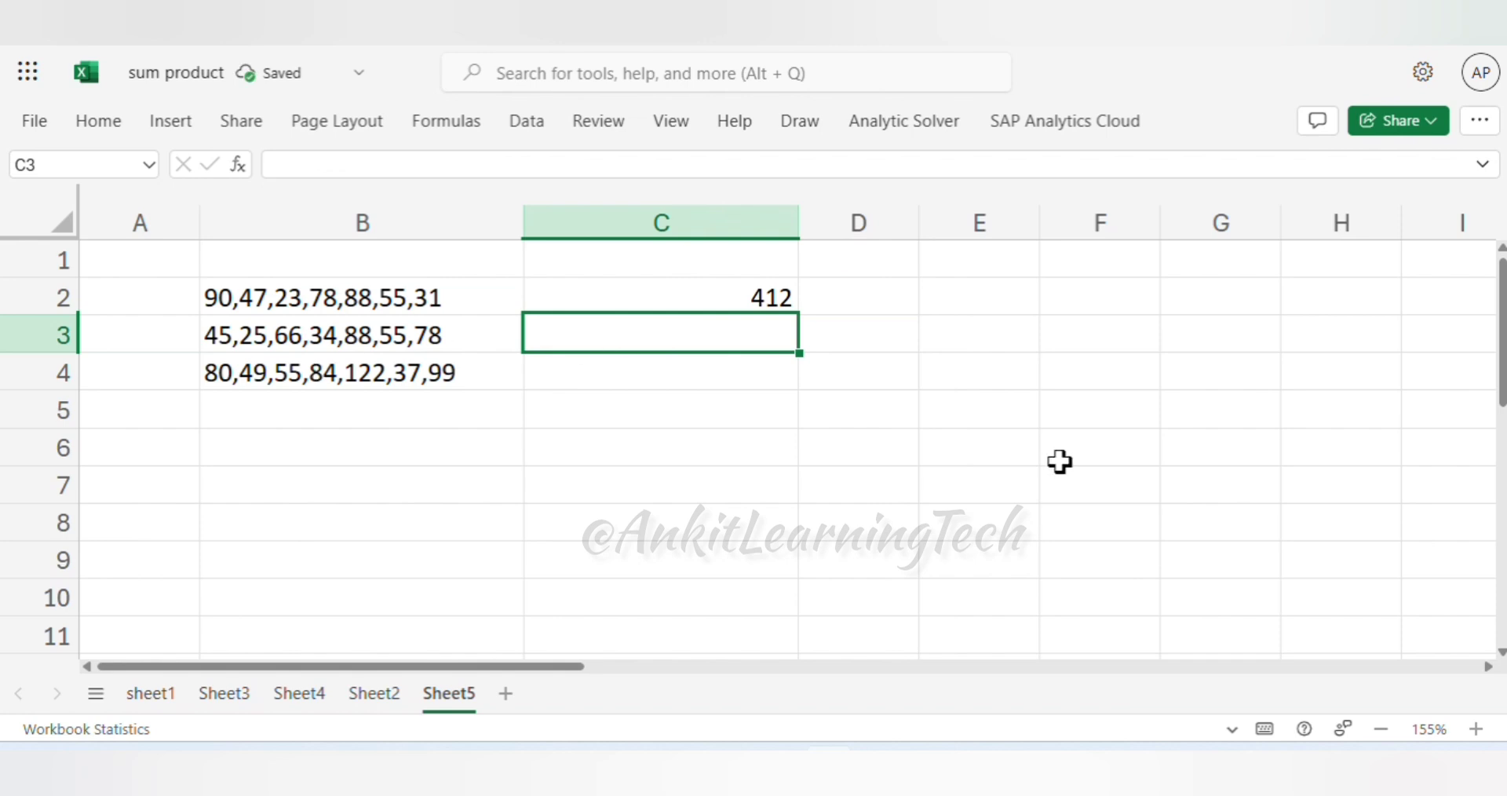
Fill the TEXTSPLIT sum formula from C2 down to C4 and check the results against the number strings in column B.
left_click(759, 303)
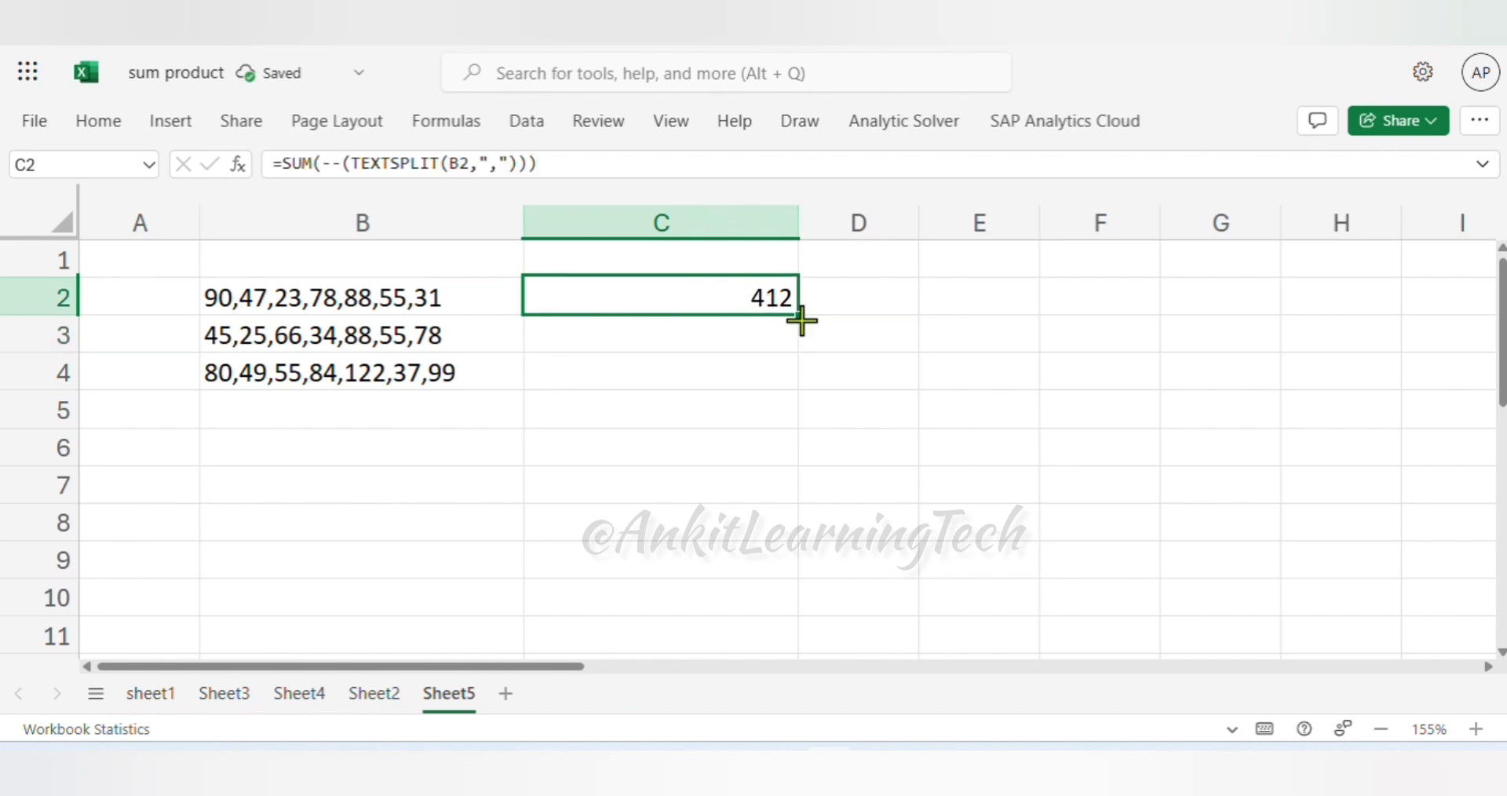
left_click_drag(801, 314, 821, 383)
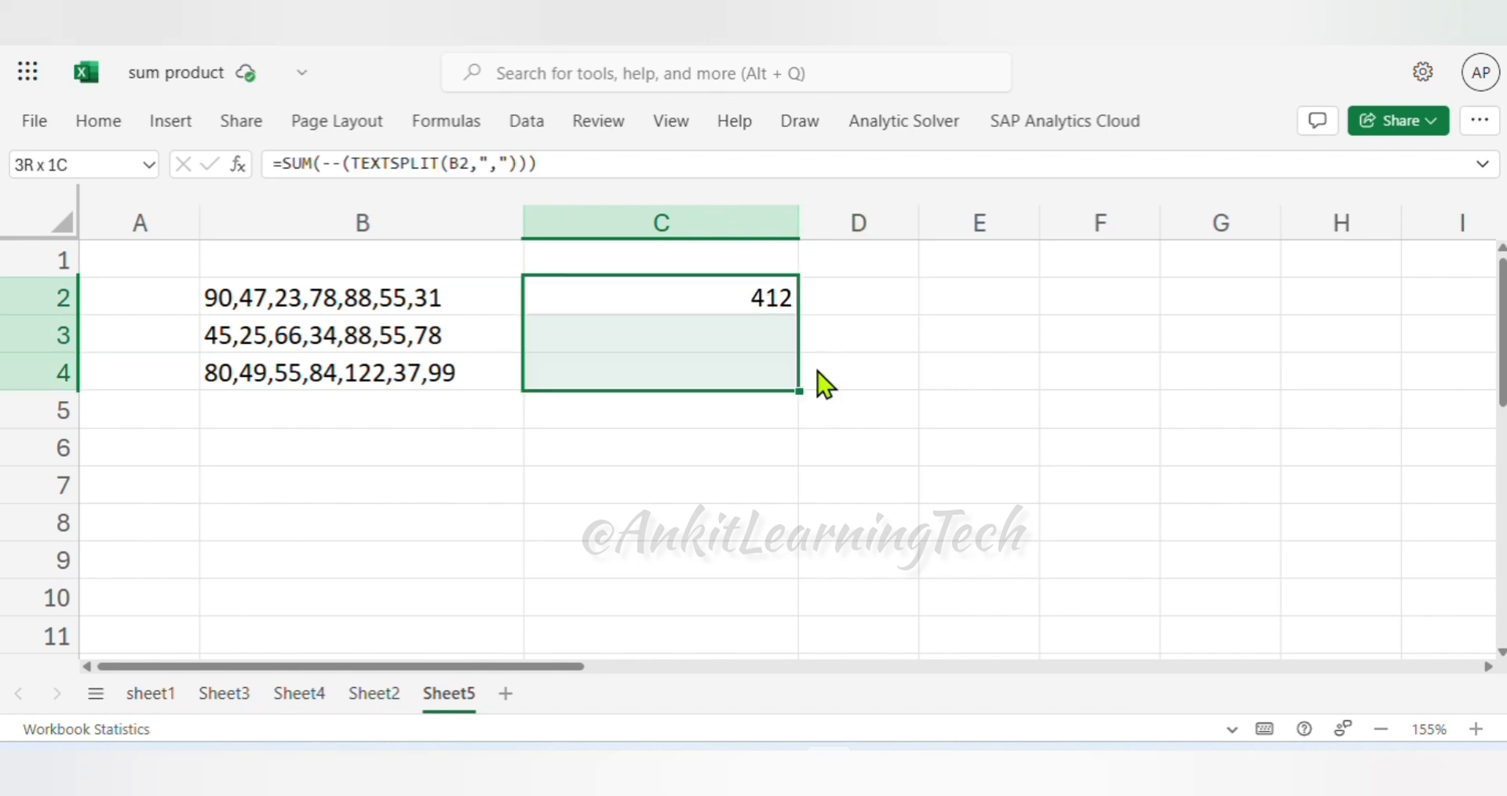
left_click(670, 299)
left_click(677, 362)
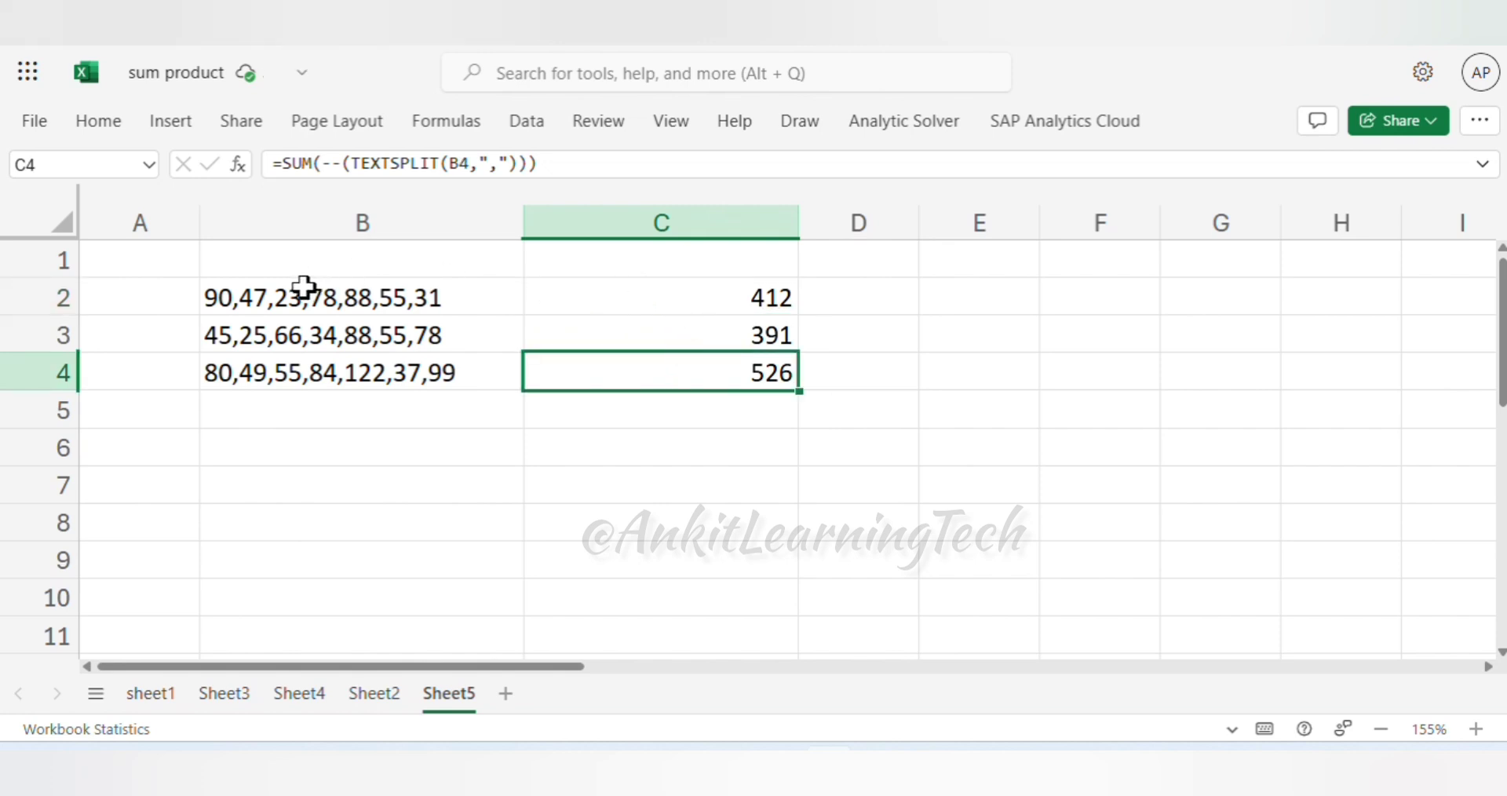
left_click_drag(304, 286, 741, 375)
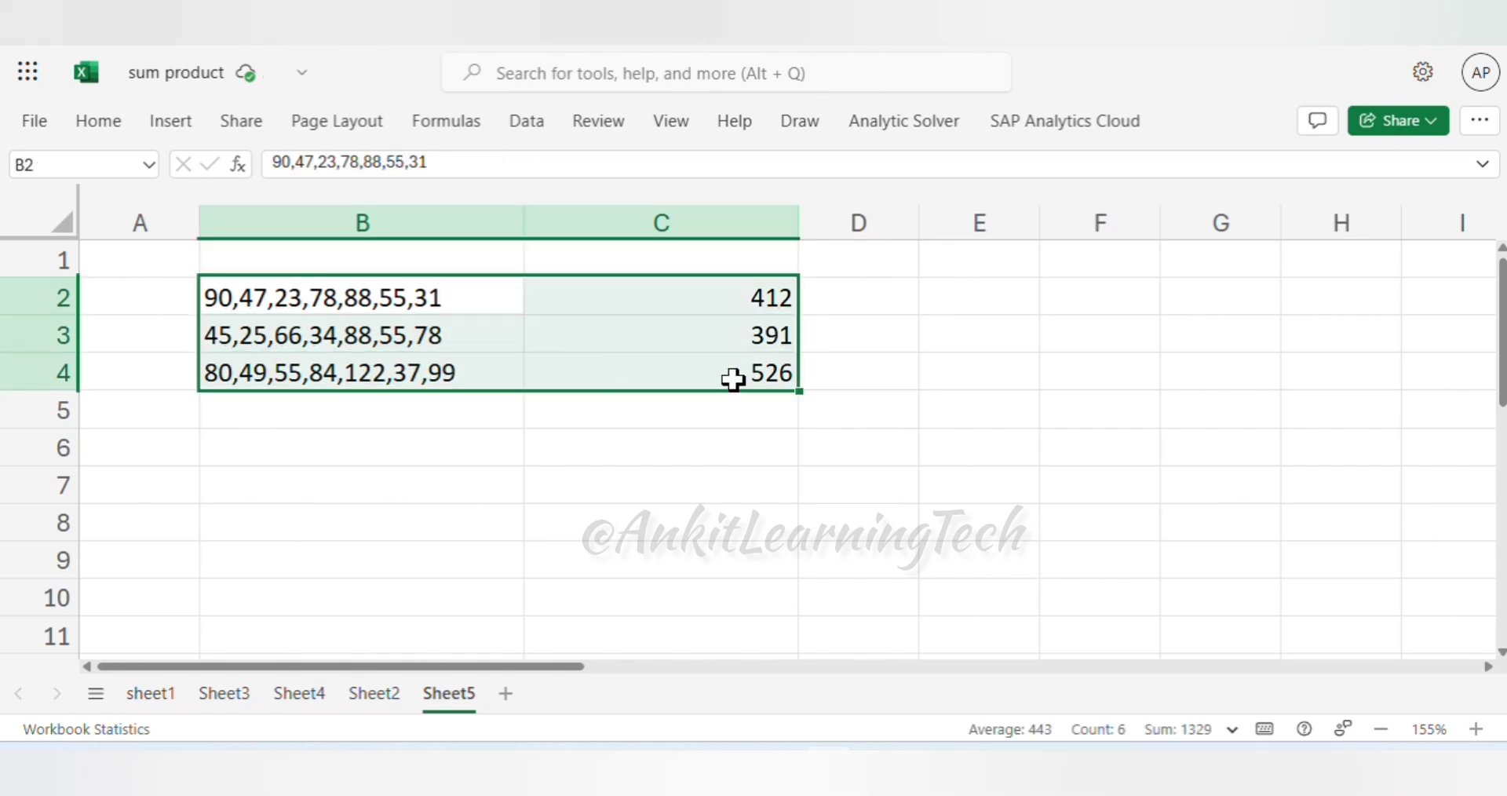
left_click(486, 420)
left_click(380, 292)
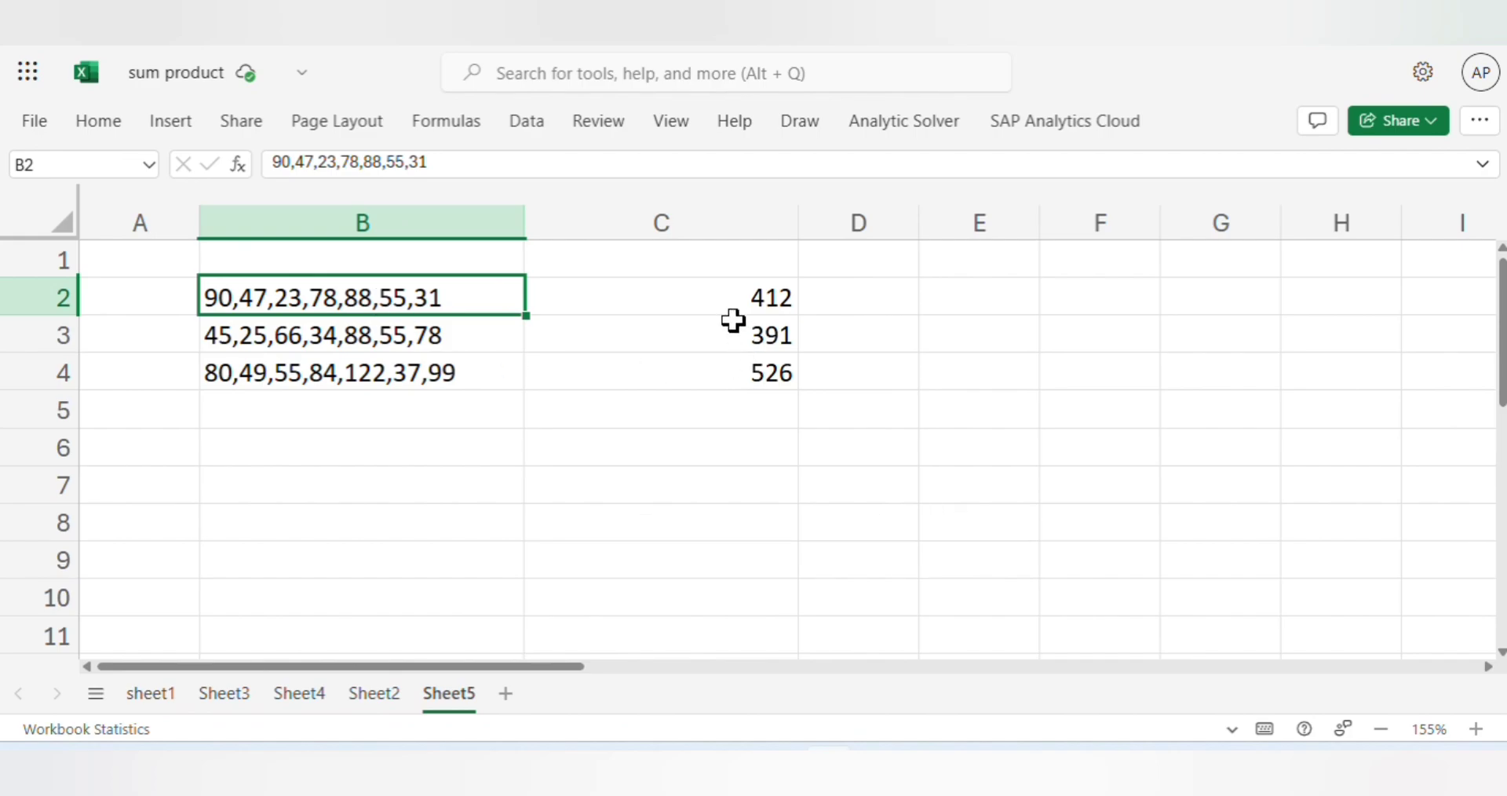